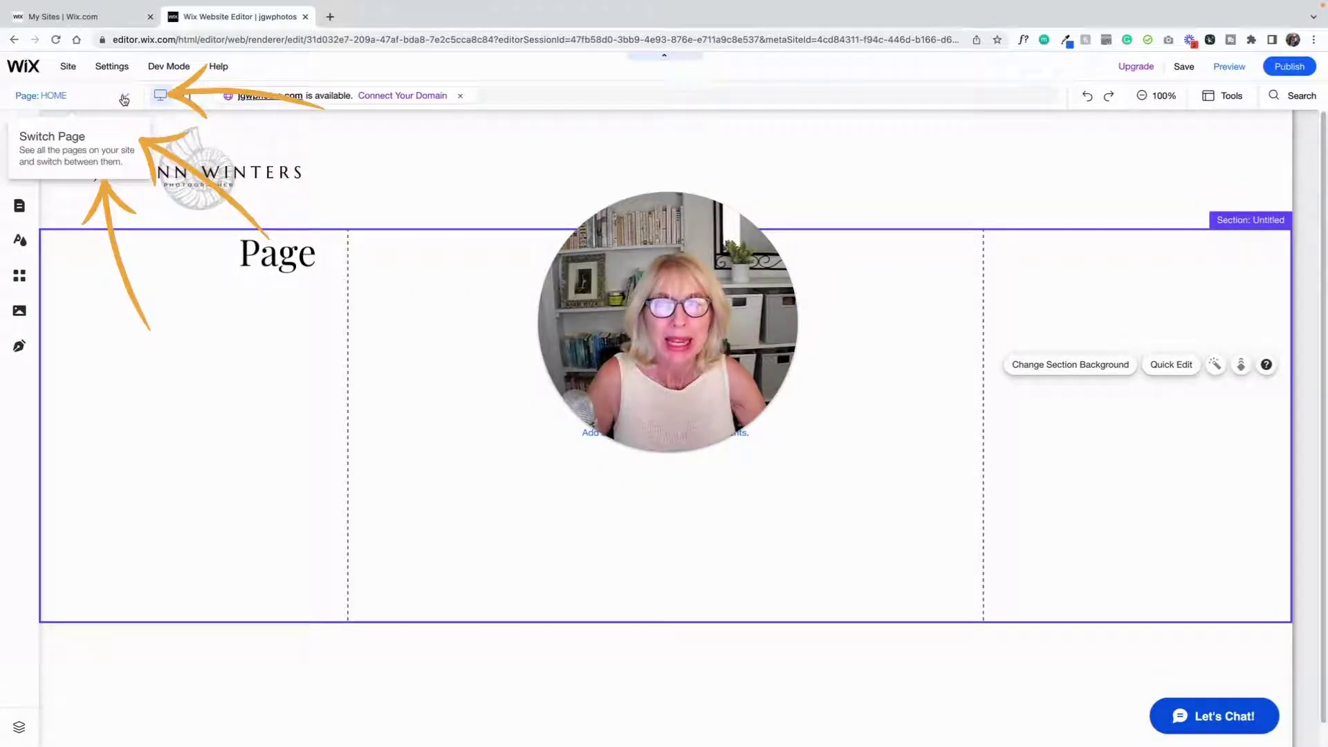
Open the Page: HOME dropdown to list the site's pages
click(123, 98)
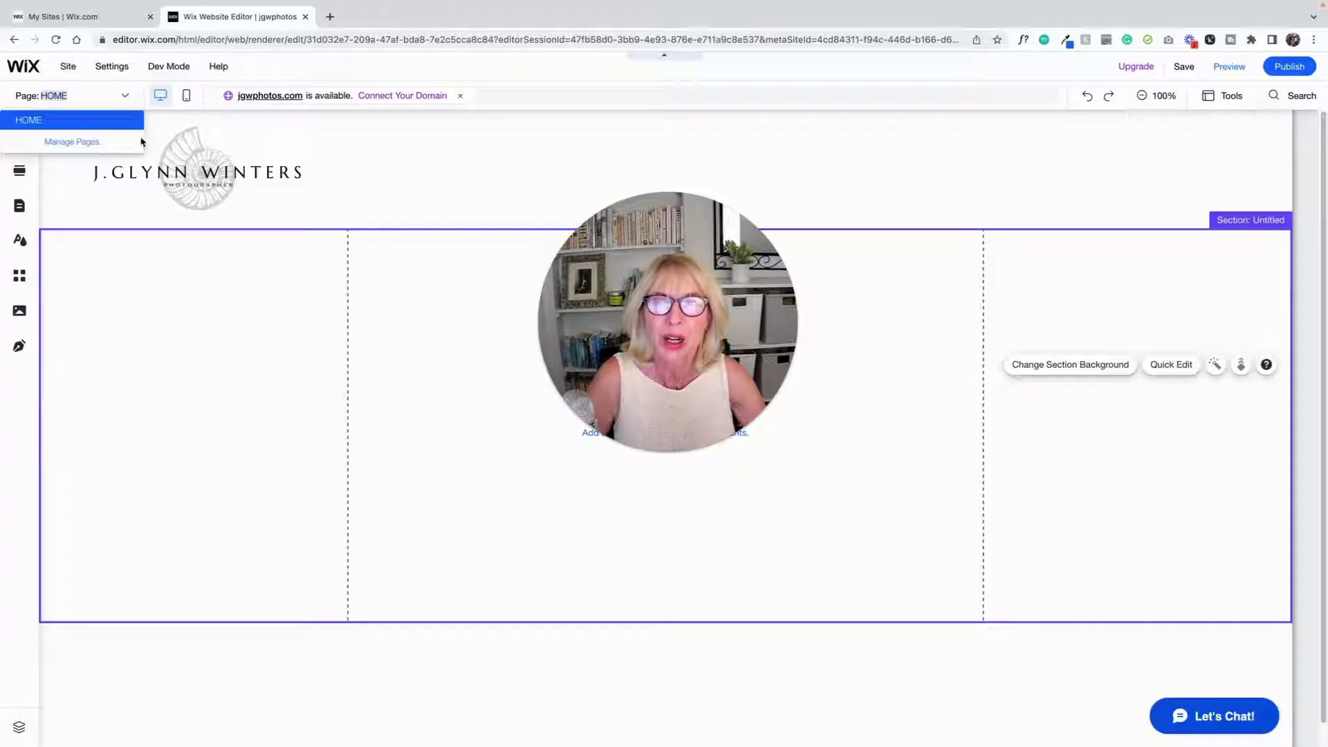
Bring up the Site Pages panel from Menus & Pages, closing and reopening it
click(80, 144)
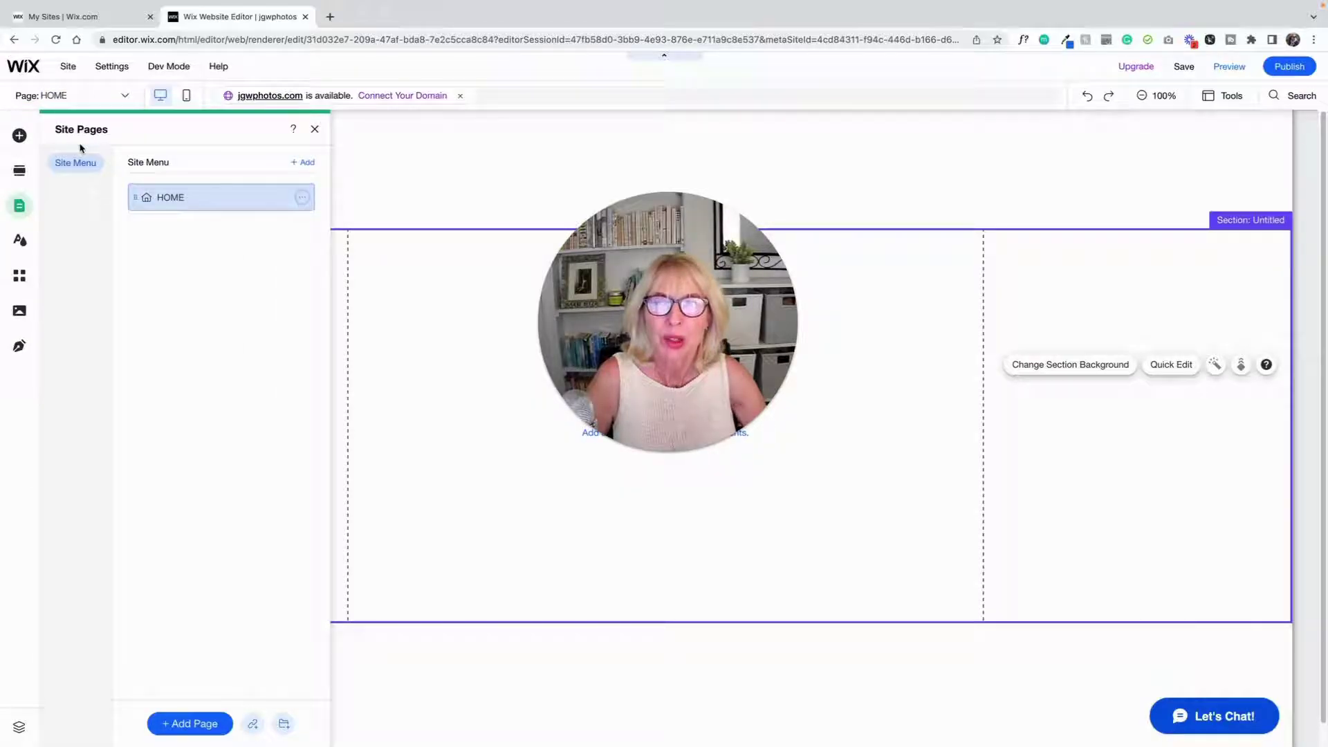
click(316, 130)
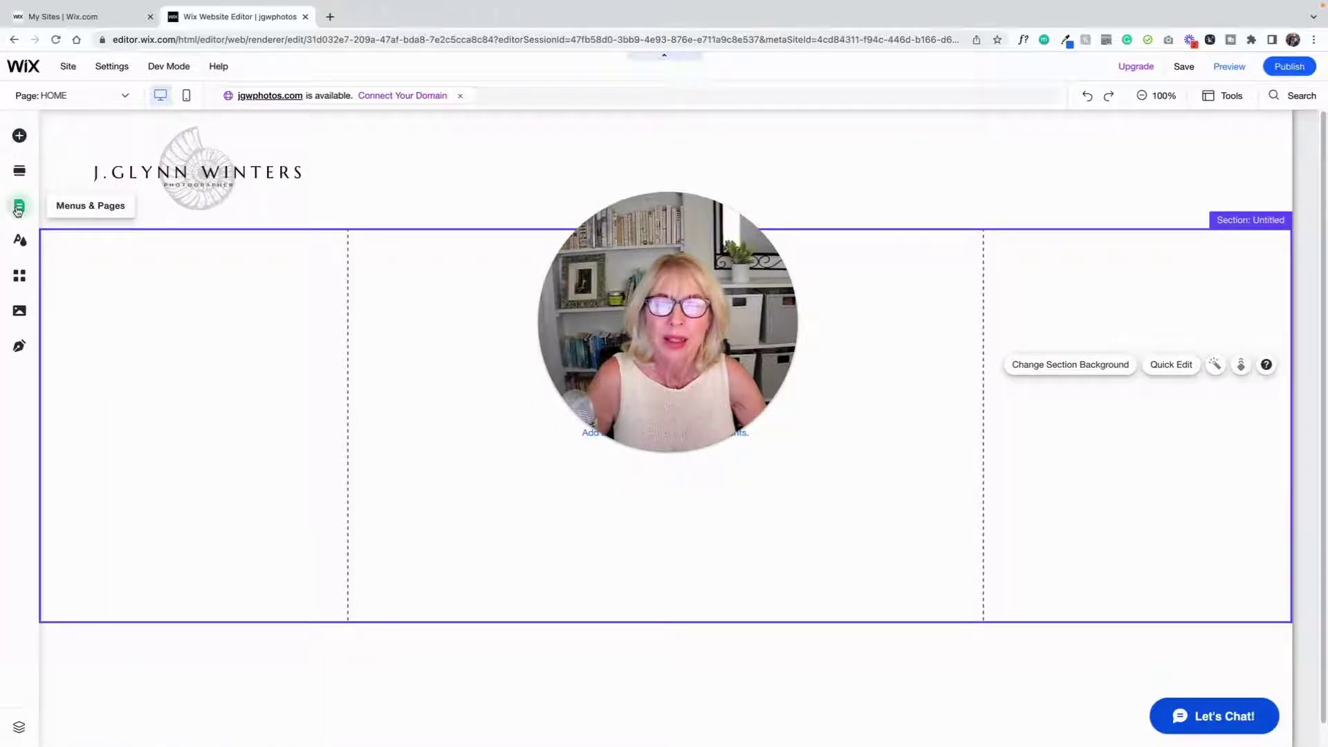
click(18, 208)
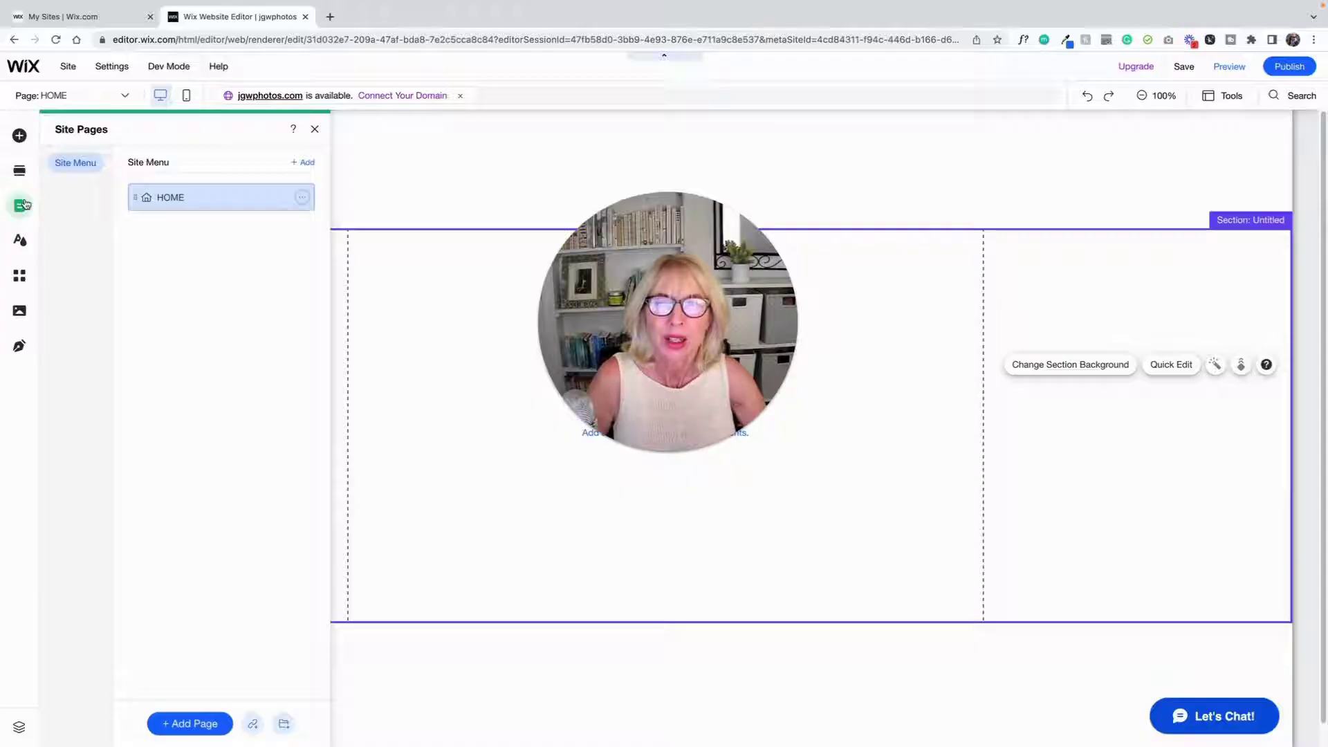
click(18, 207)
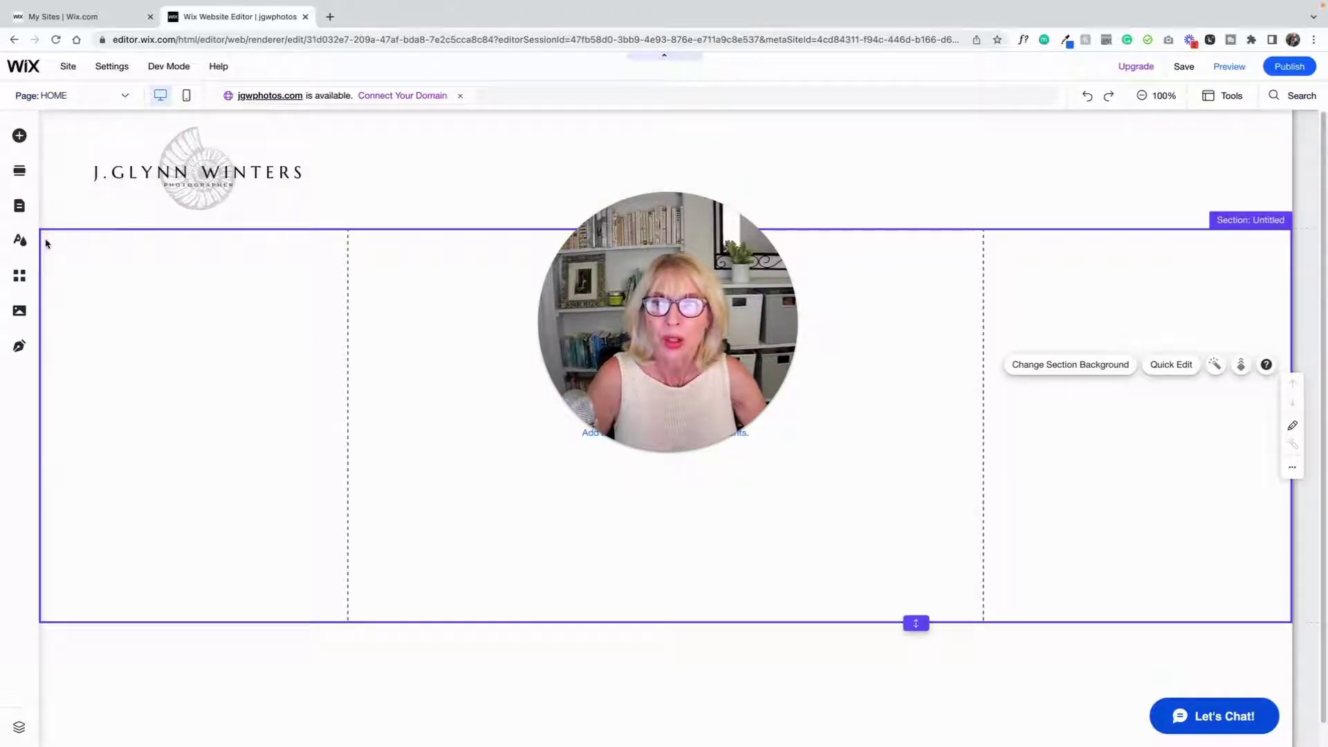
click(19, 206)
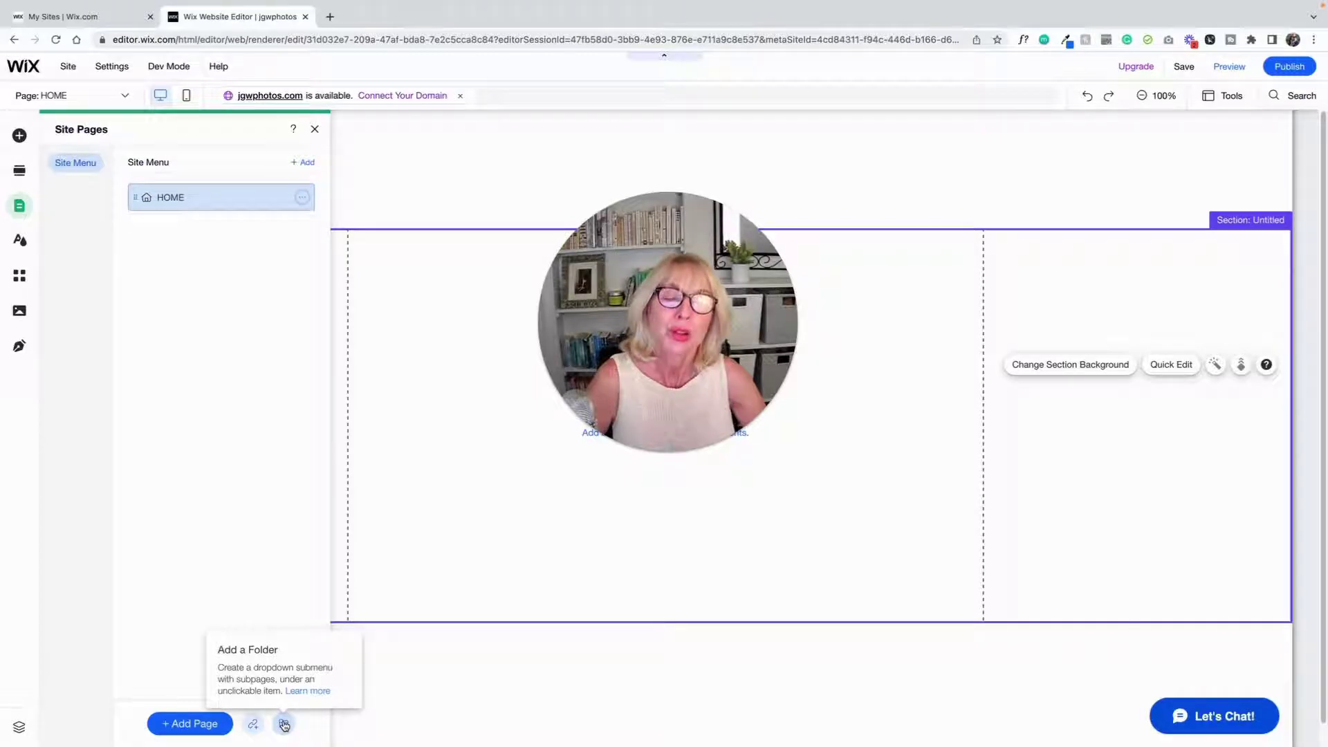
click(196, 724)
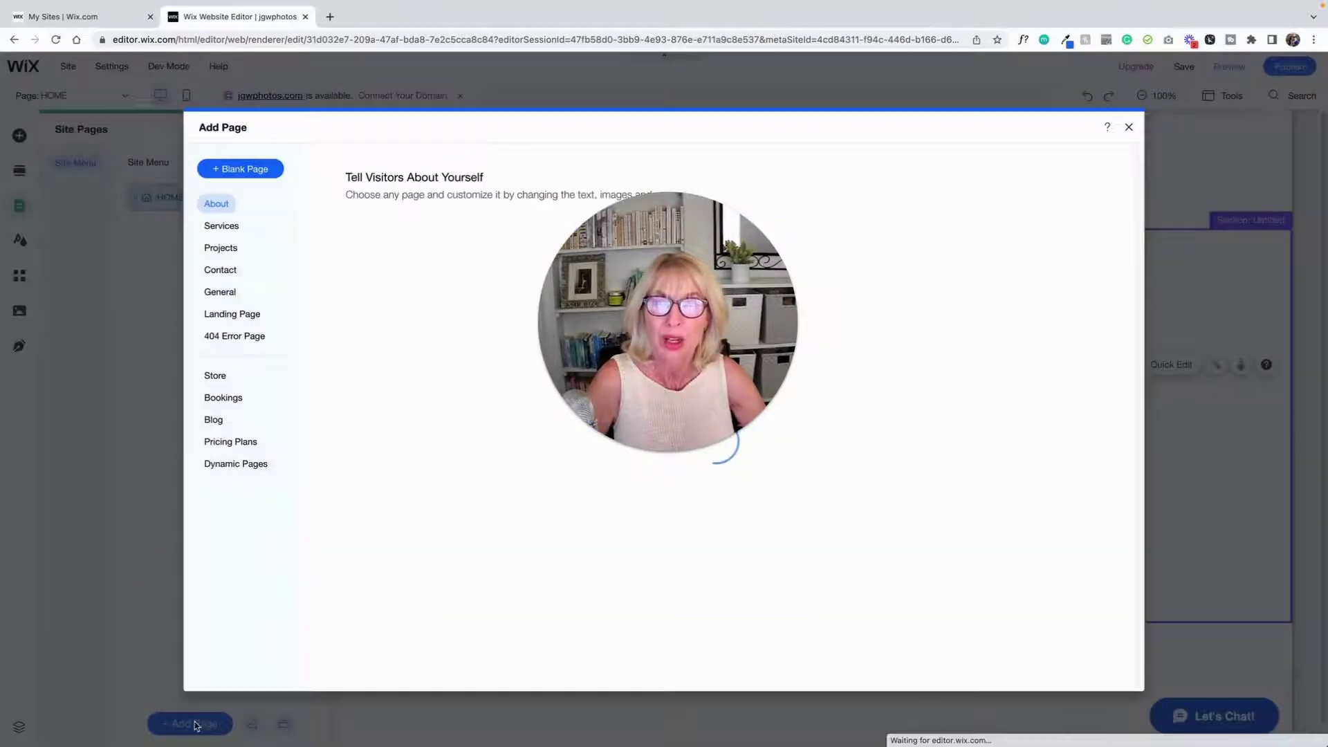
mouse_move(631, 453)
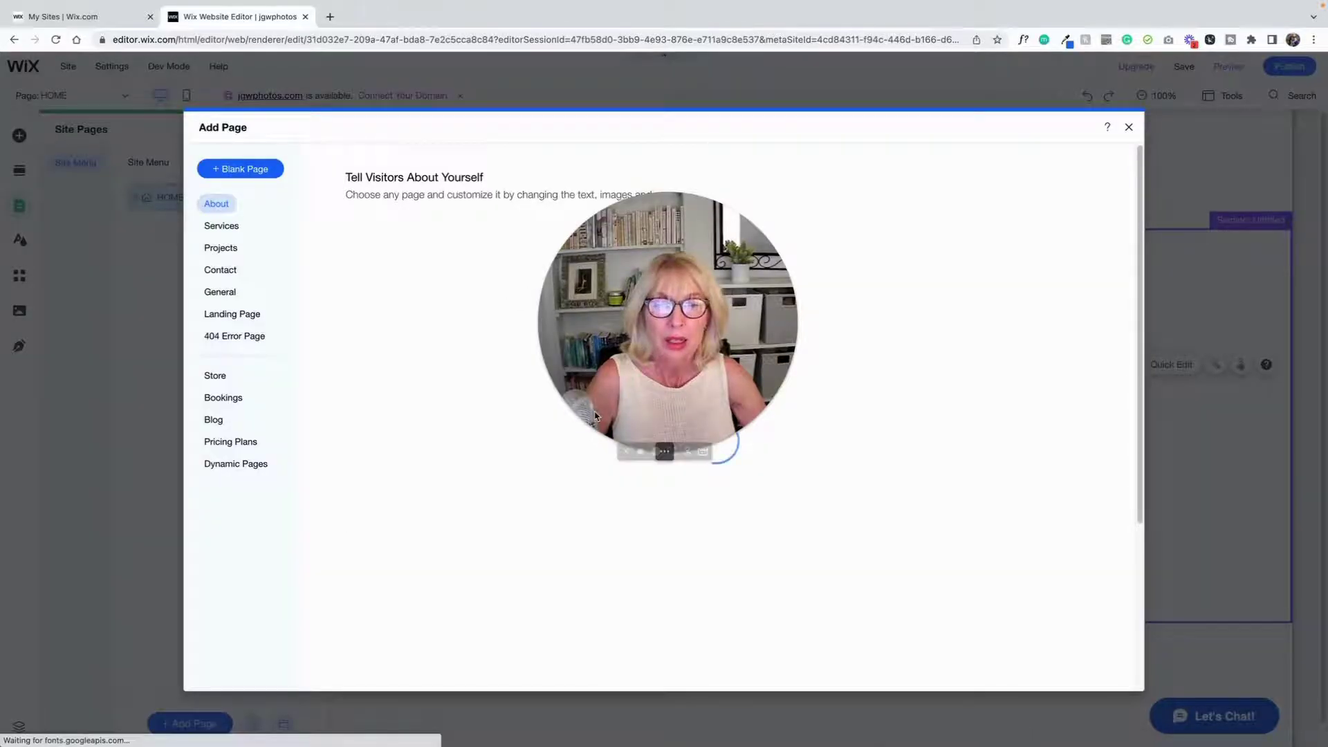
click(639, 451)
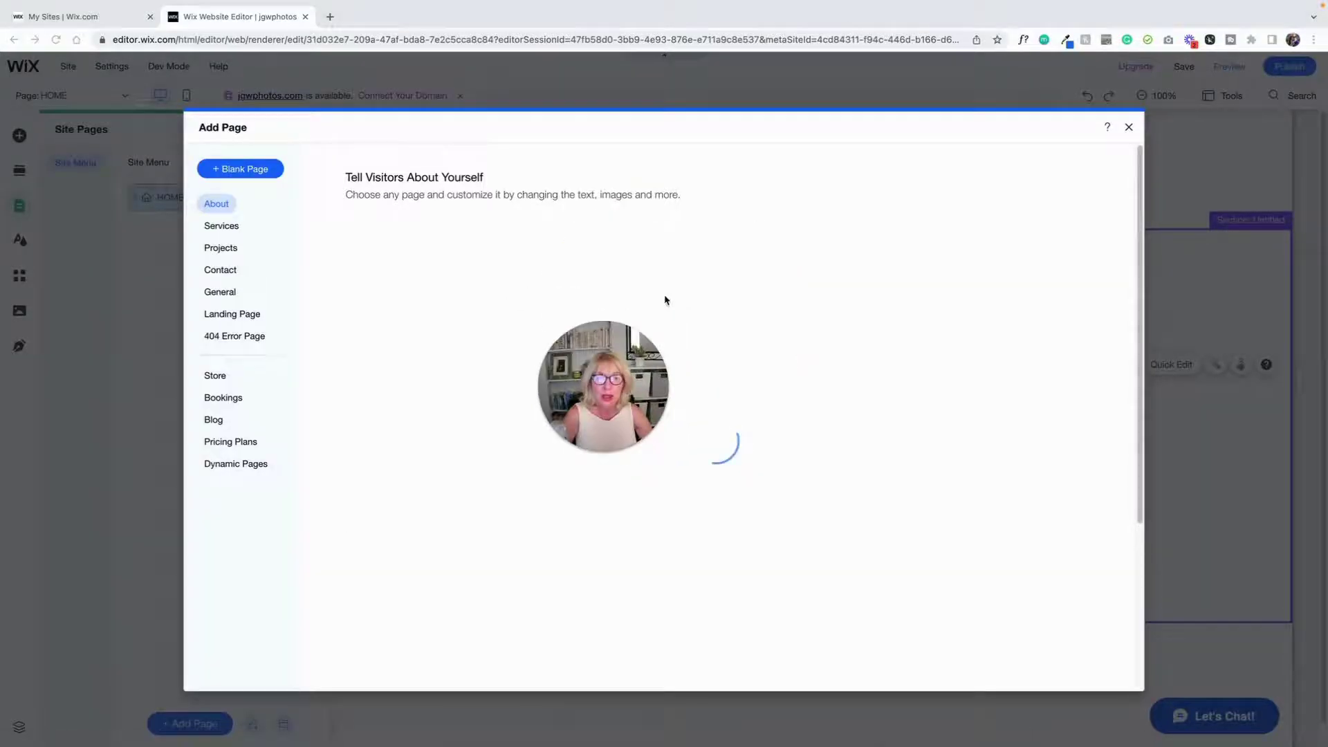
drag(598, 351, 162, 524)
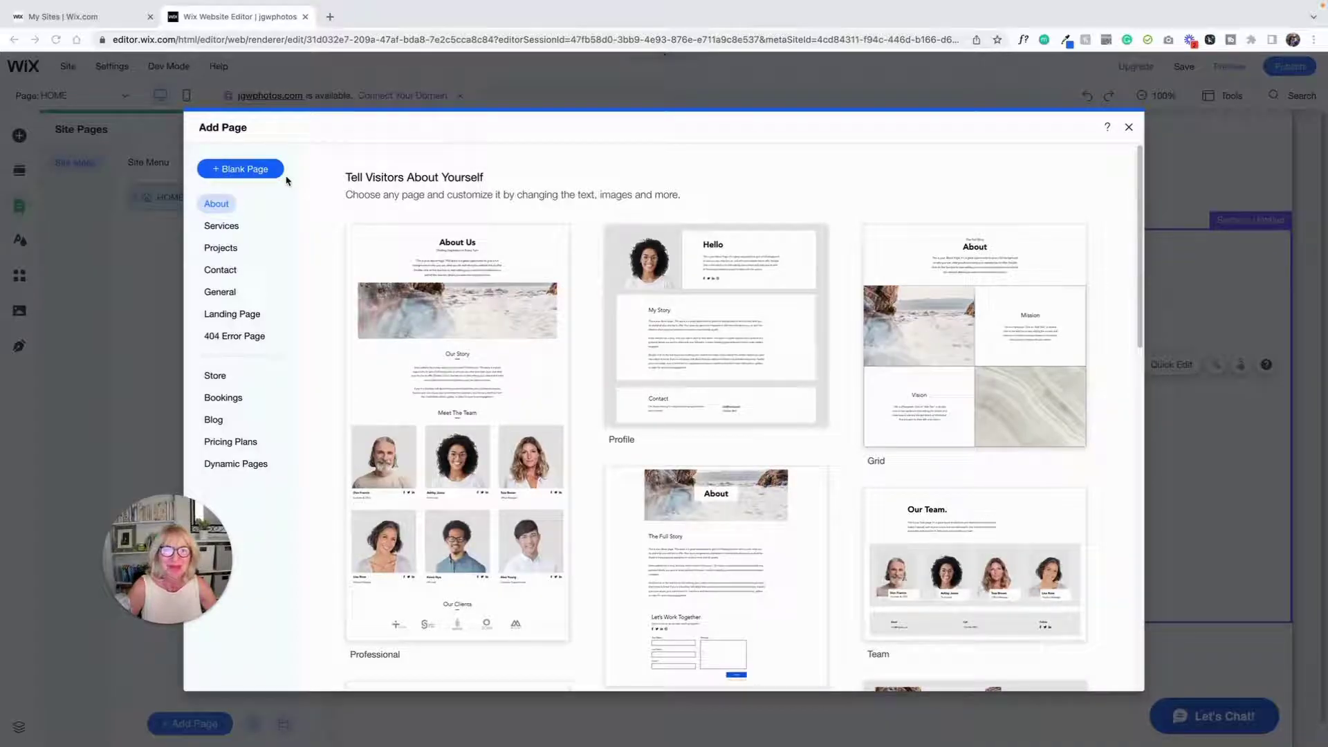
scroll(768, 336, down, 1)
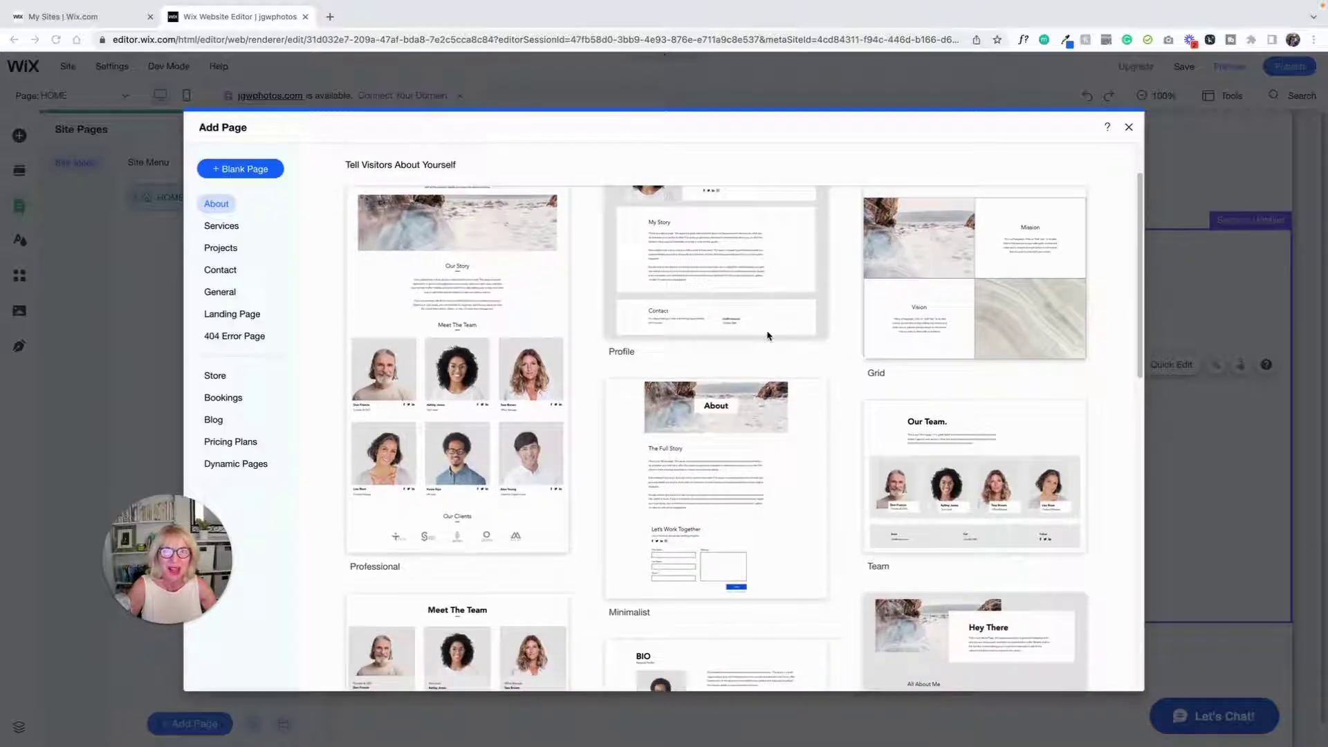
scroll(767, 336, down, 5)
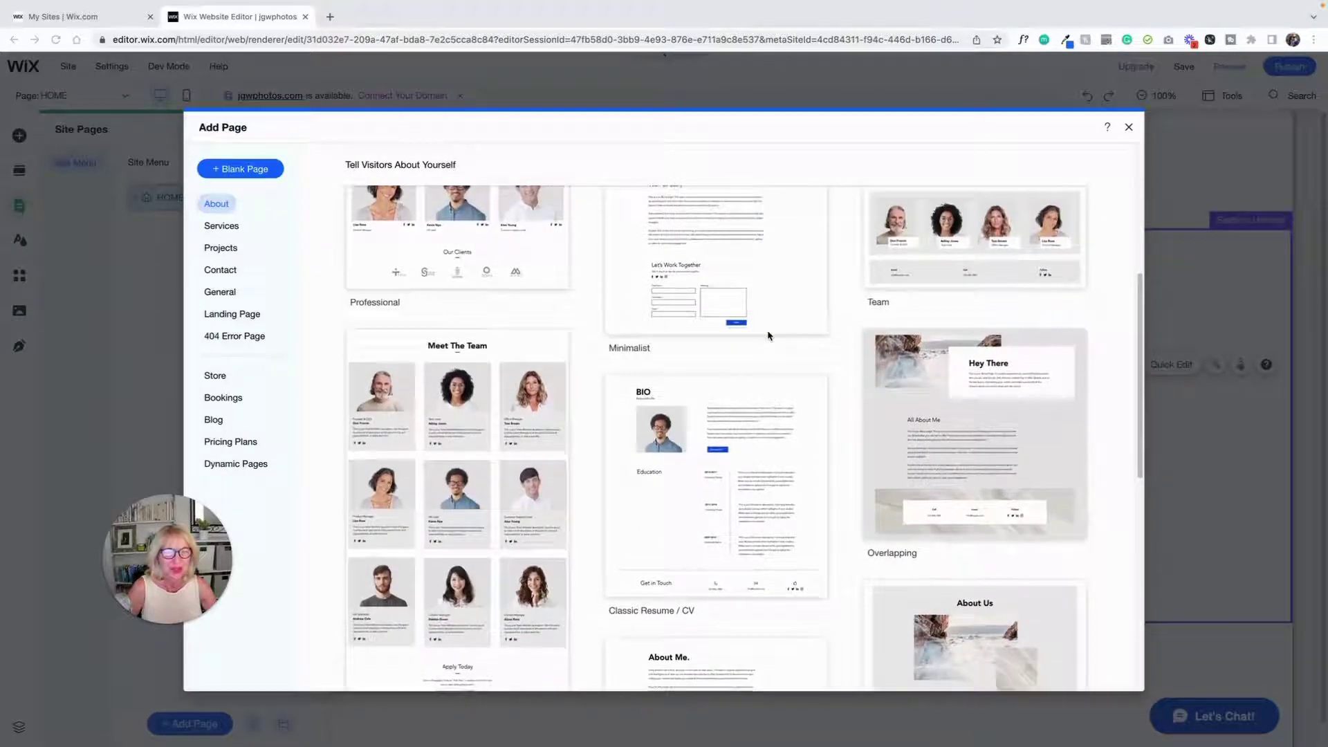
scroll(767, 336, down, 3)
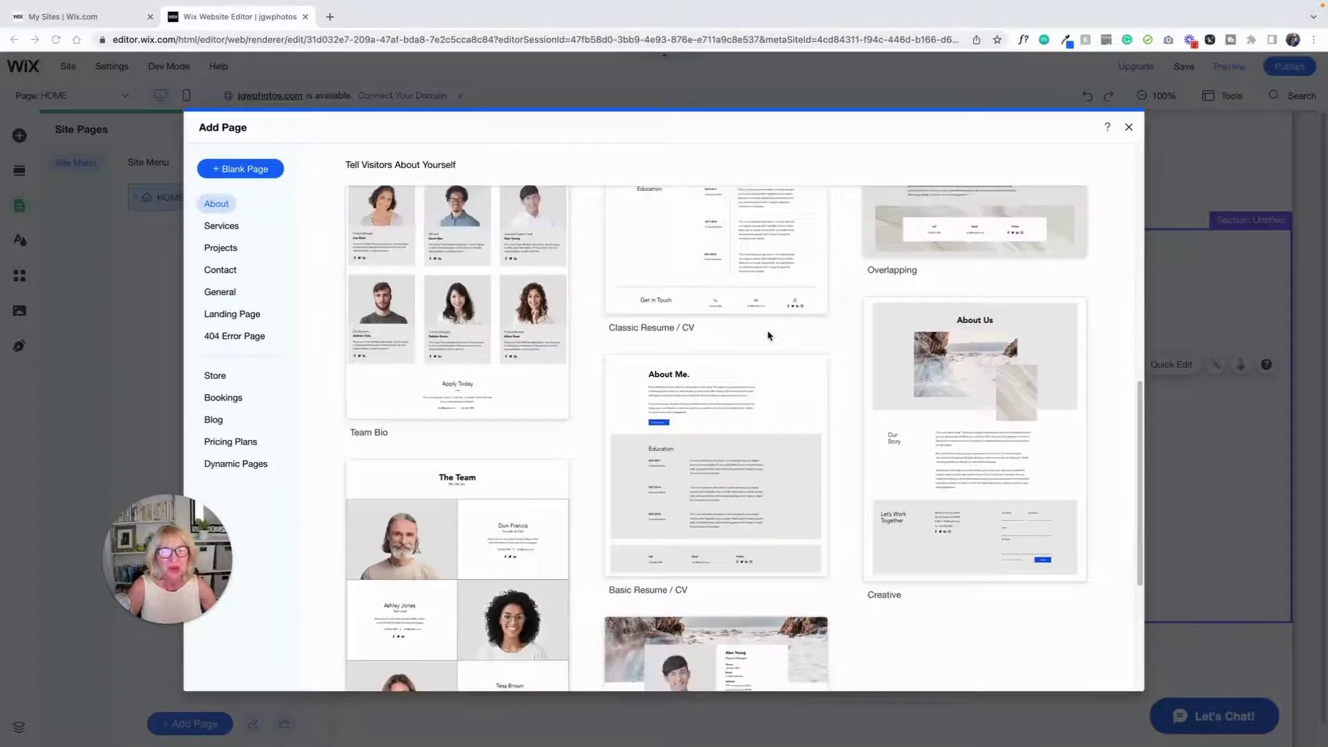
scroll(768, 336, down, 1)
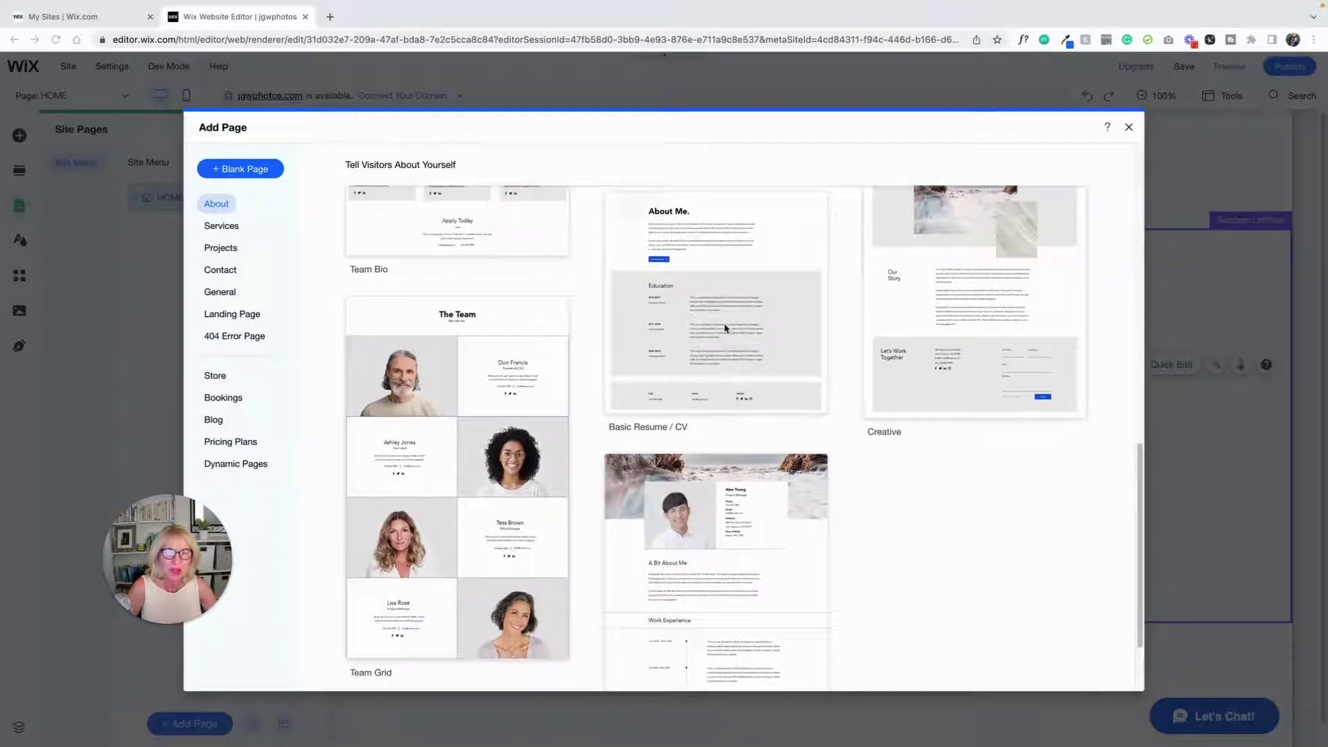
scroll(725, 328, down, 1)
scroll(725, 328, up, 5)
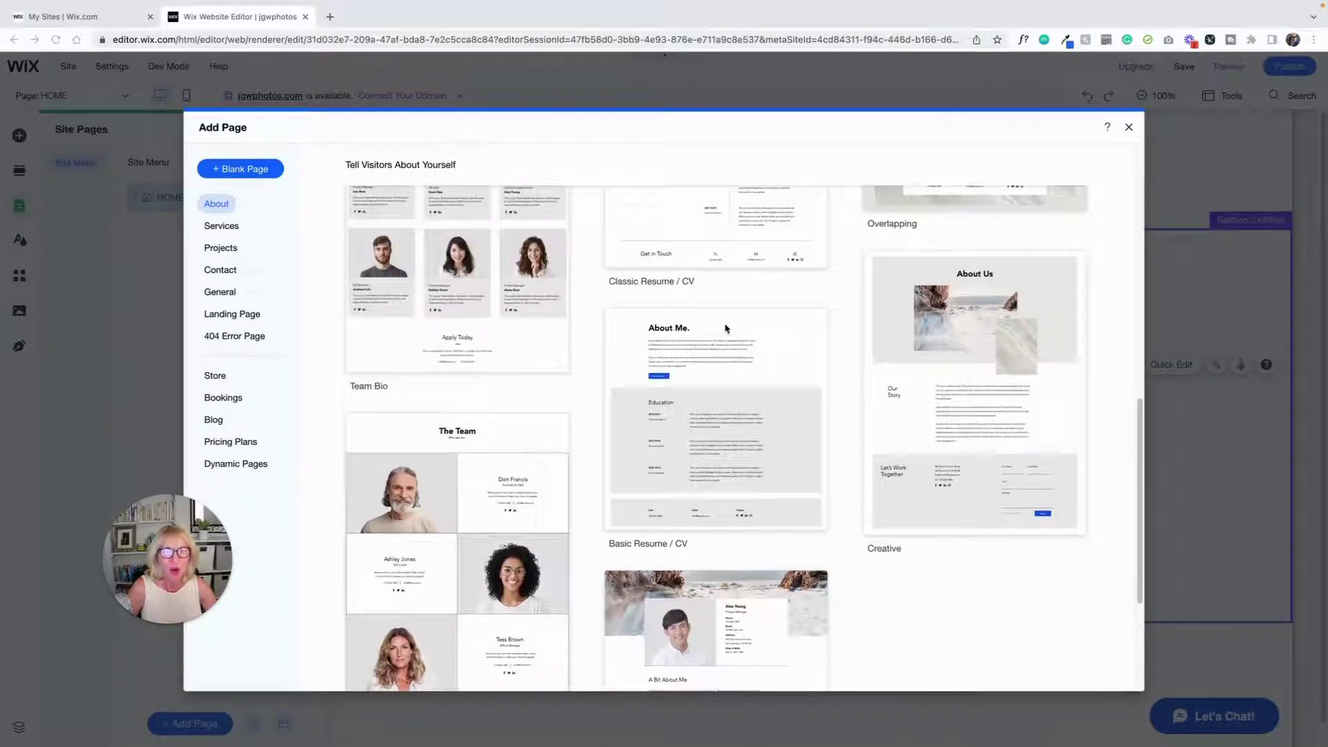
scroll(724, 331, up, 2)
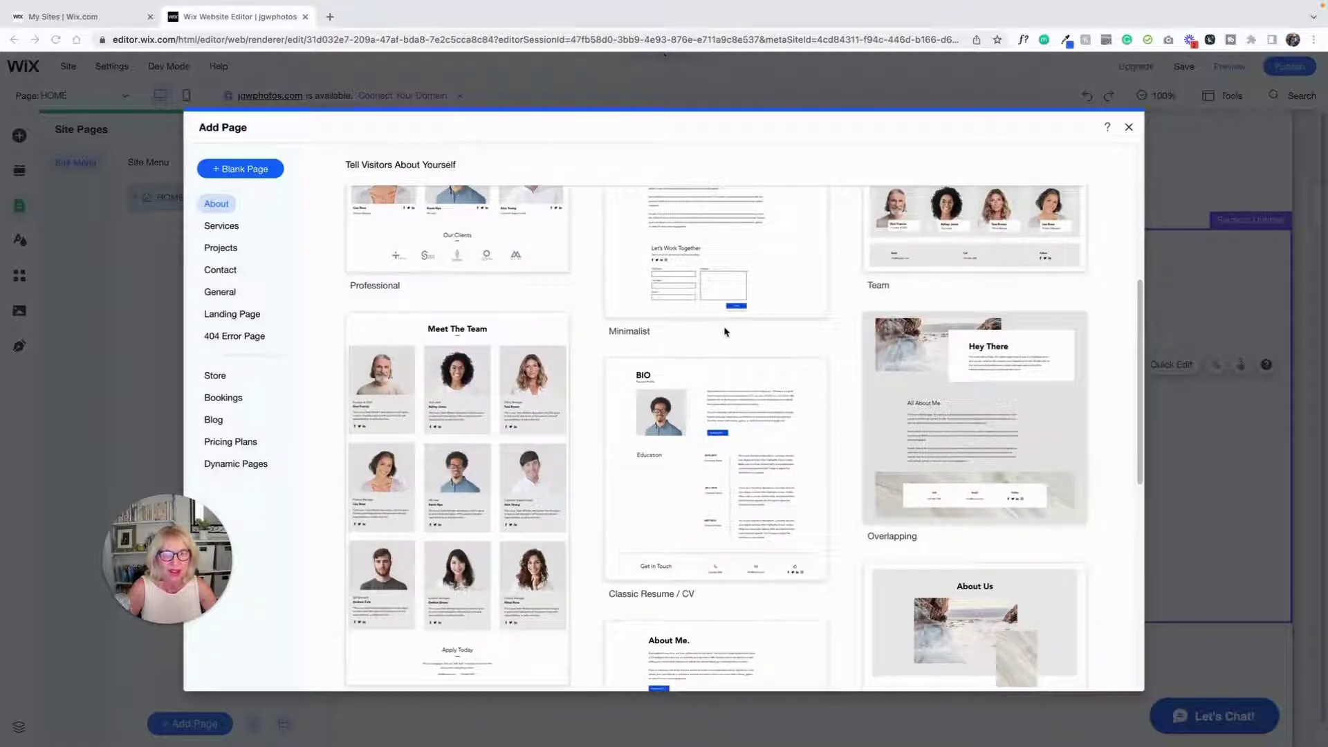
scroll(724, 331, up, 2)
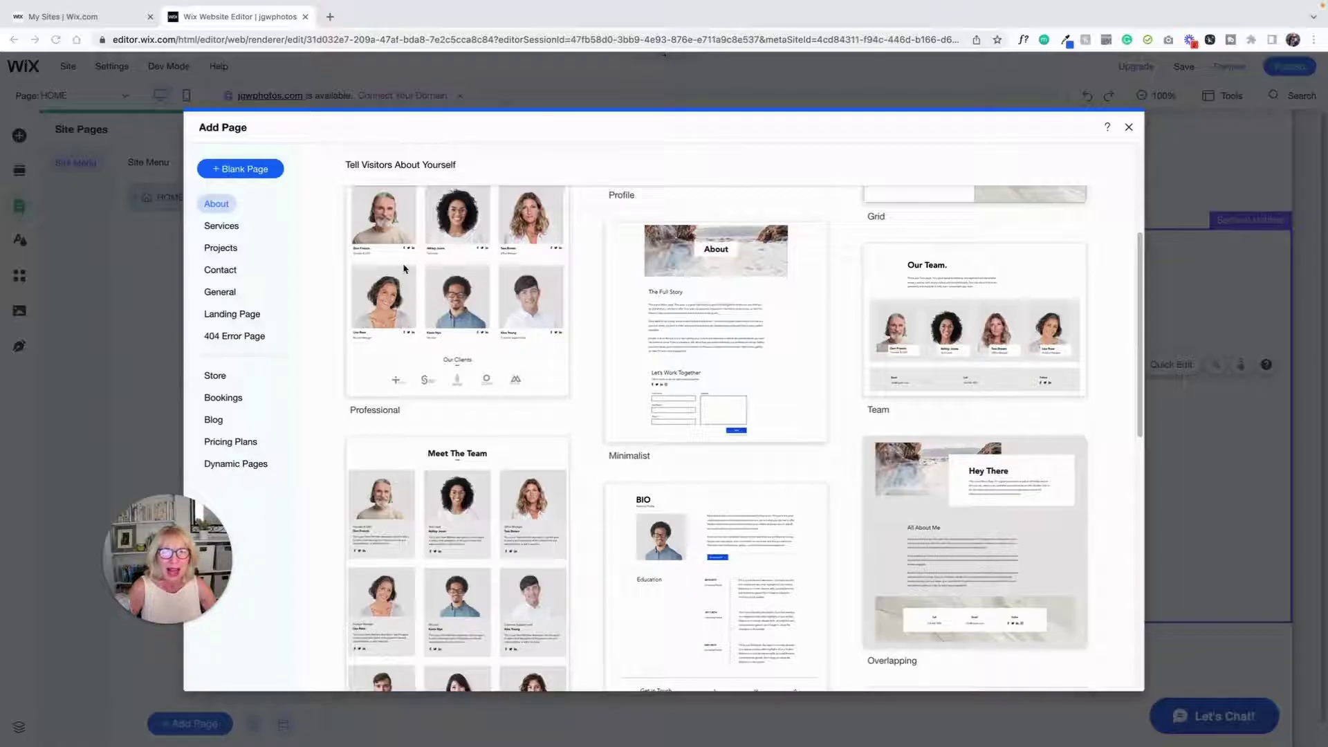
scroll(426, 282, down, 6)
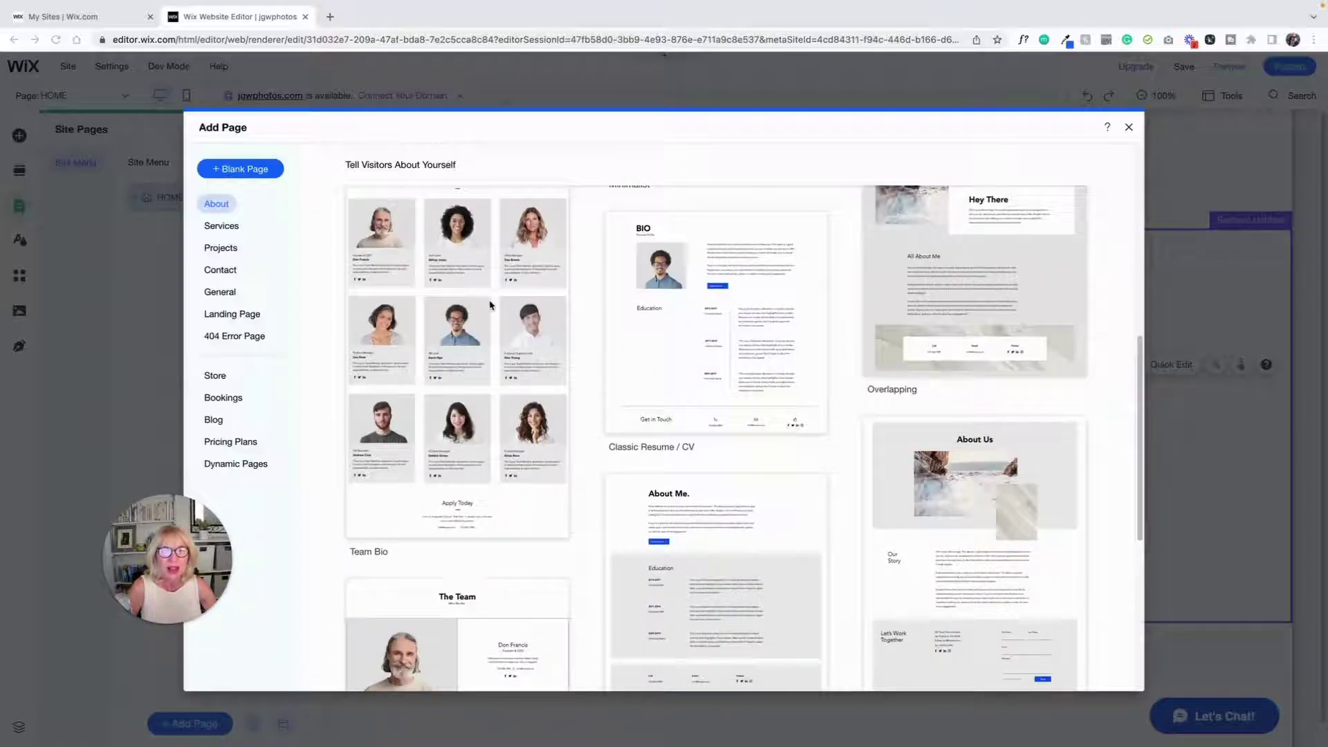
scroll(965, 373, down, 1)
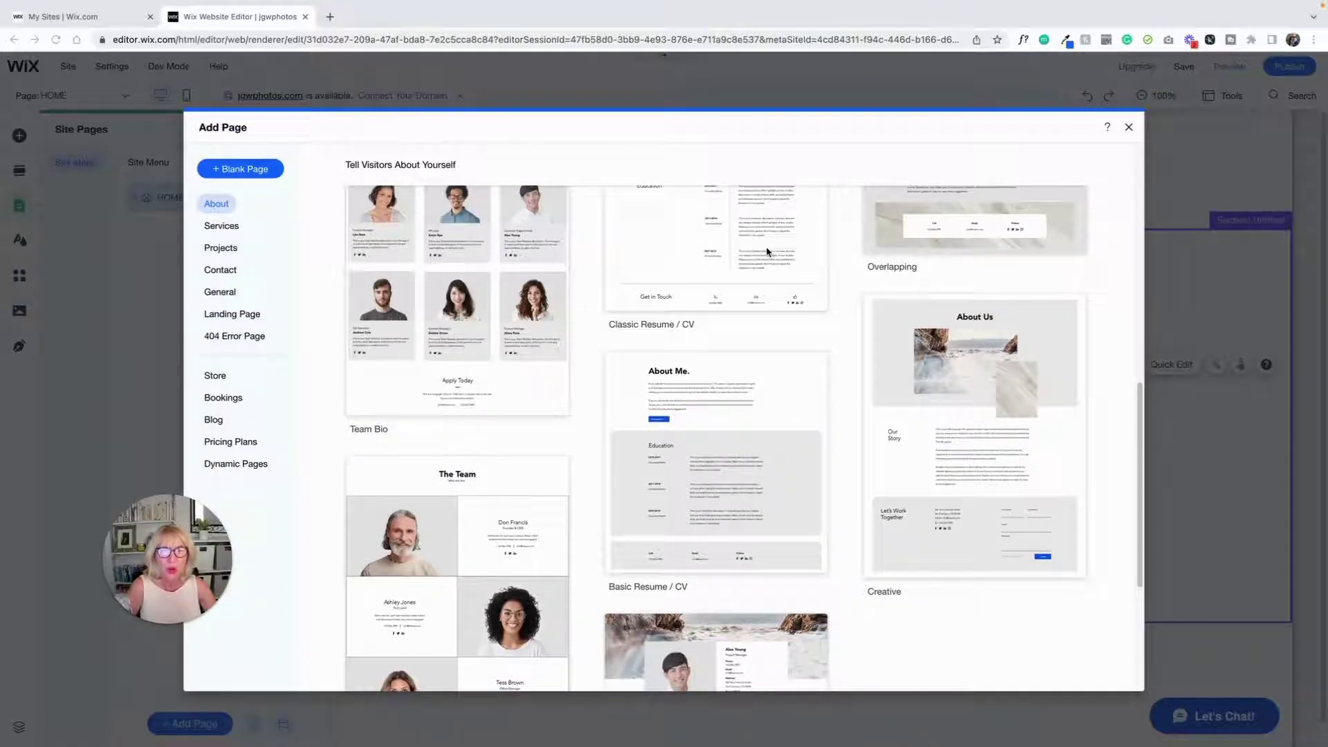
scroll(766, 252, up, 5)
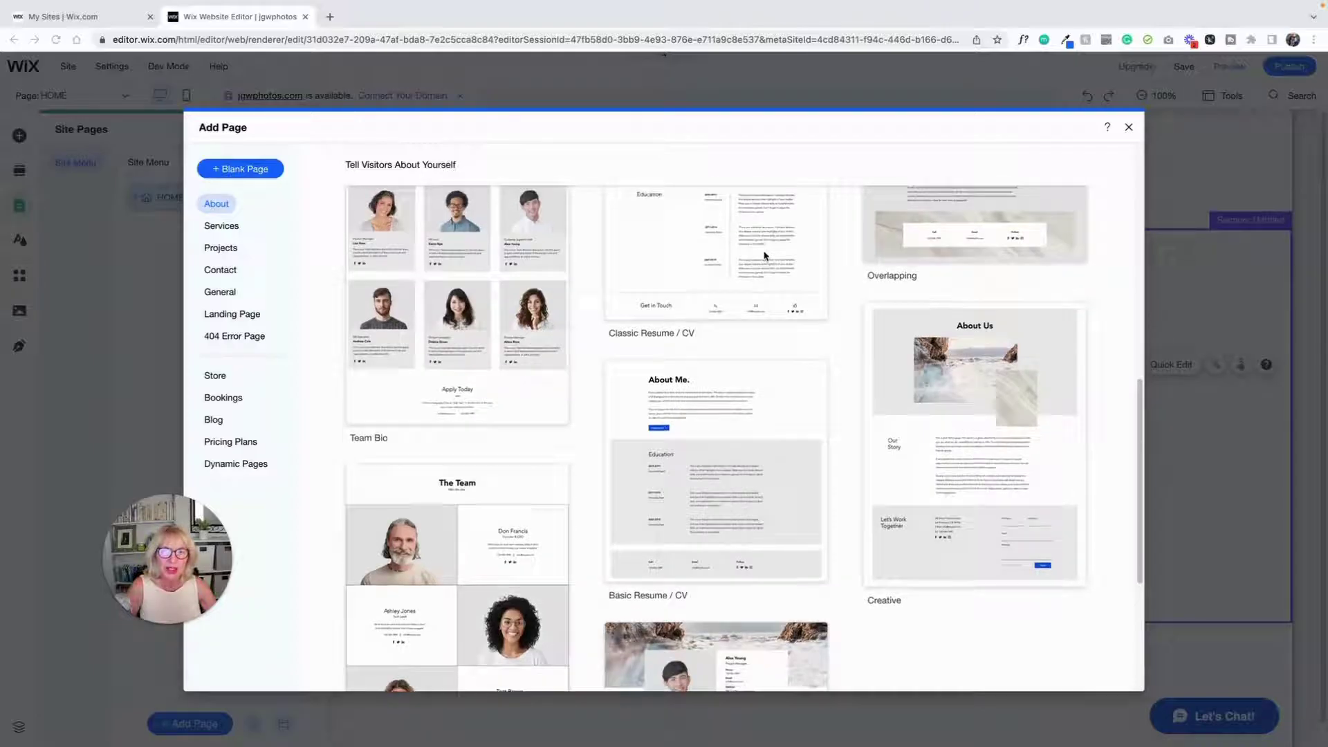
scroll(763, 258, up, 3)
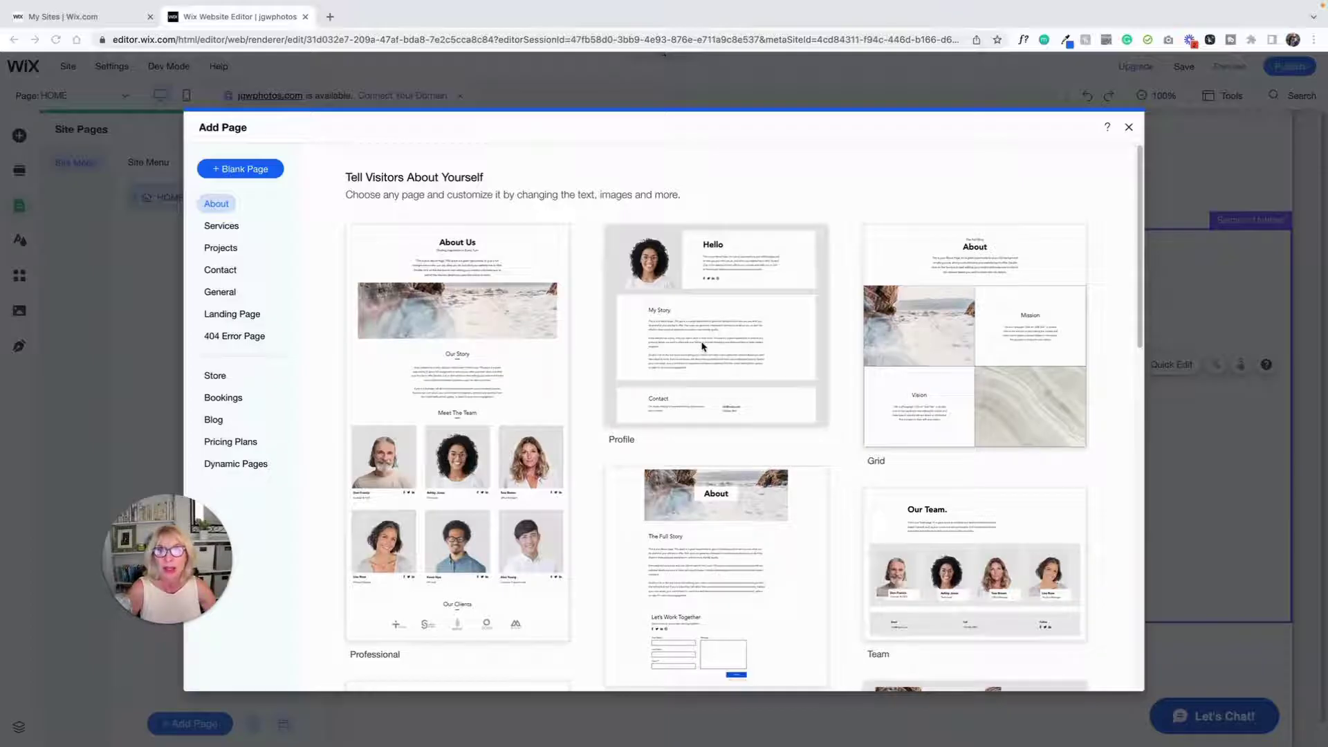
Browse the Services and Contact page templates, including Basic, Visual, Classic and Overlapping
click(217, 230)
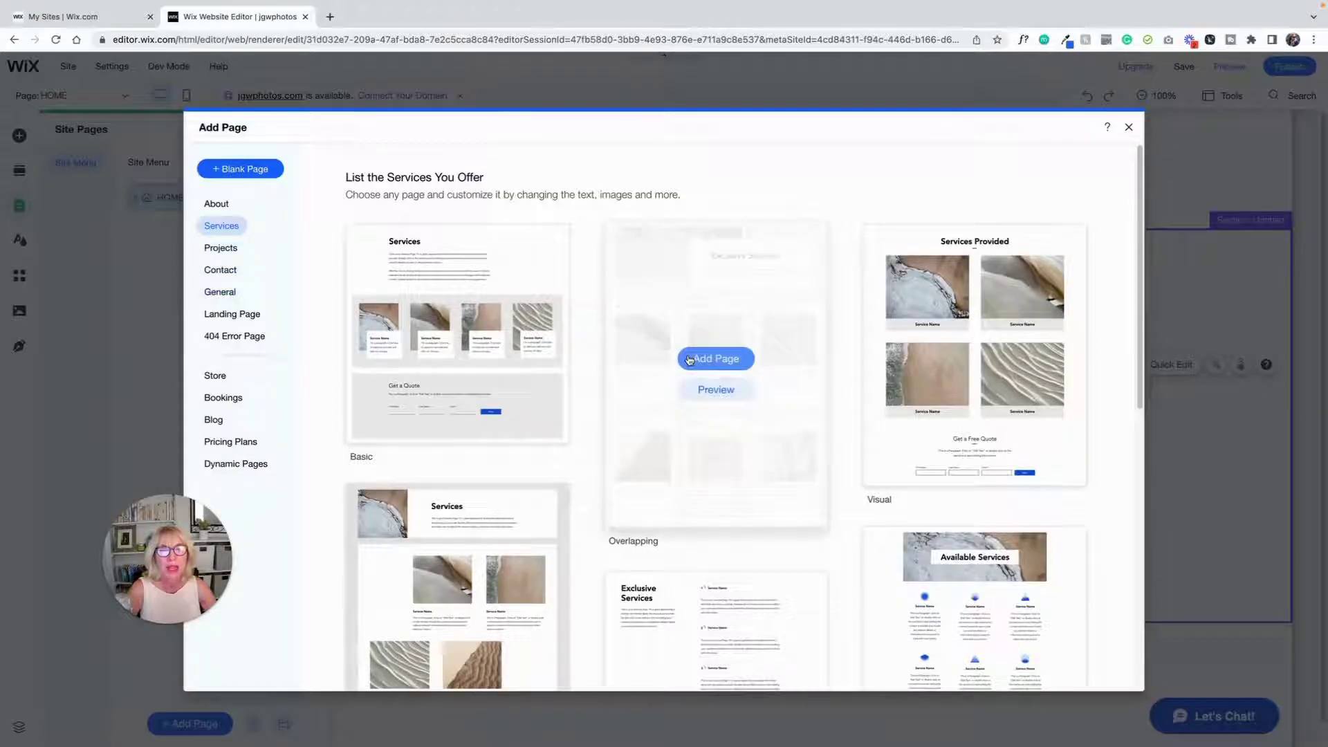
scroll(681, 361, down, 1)
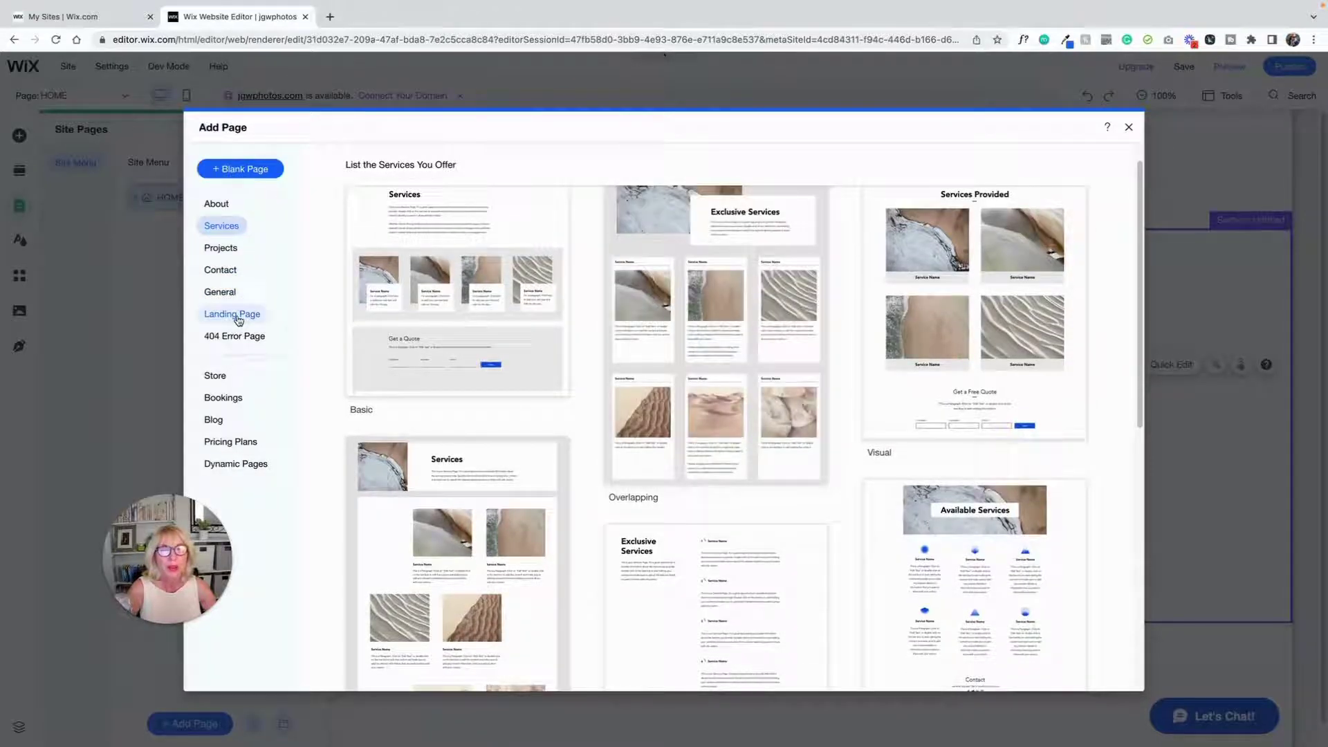
click(222, 272)
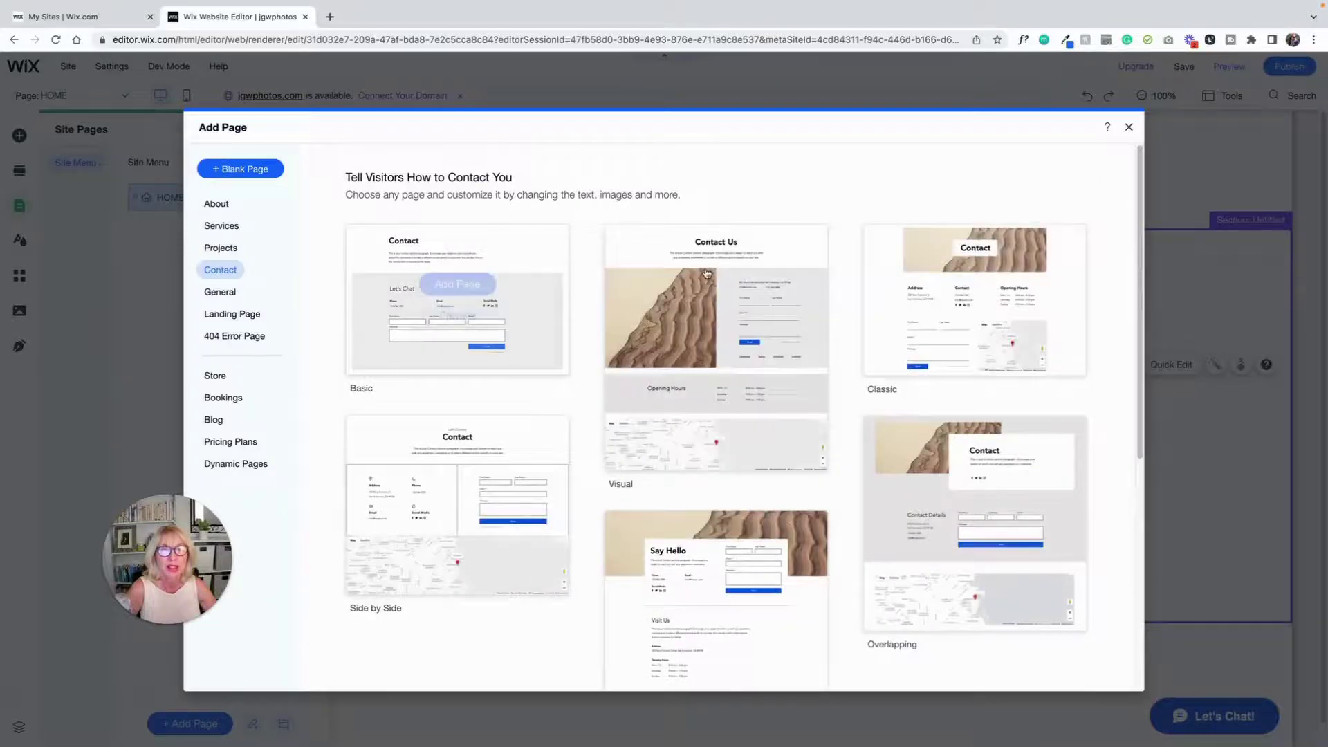
scroll(930, 377, down, 4)
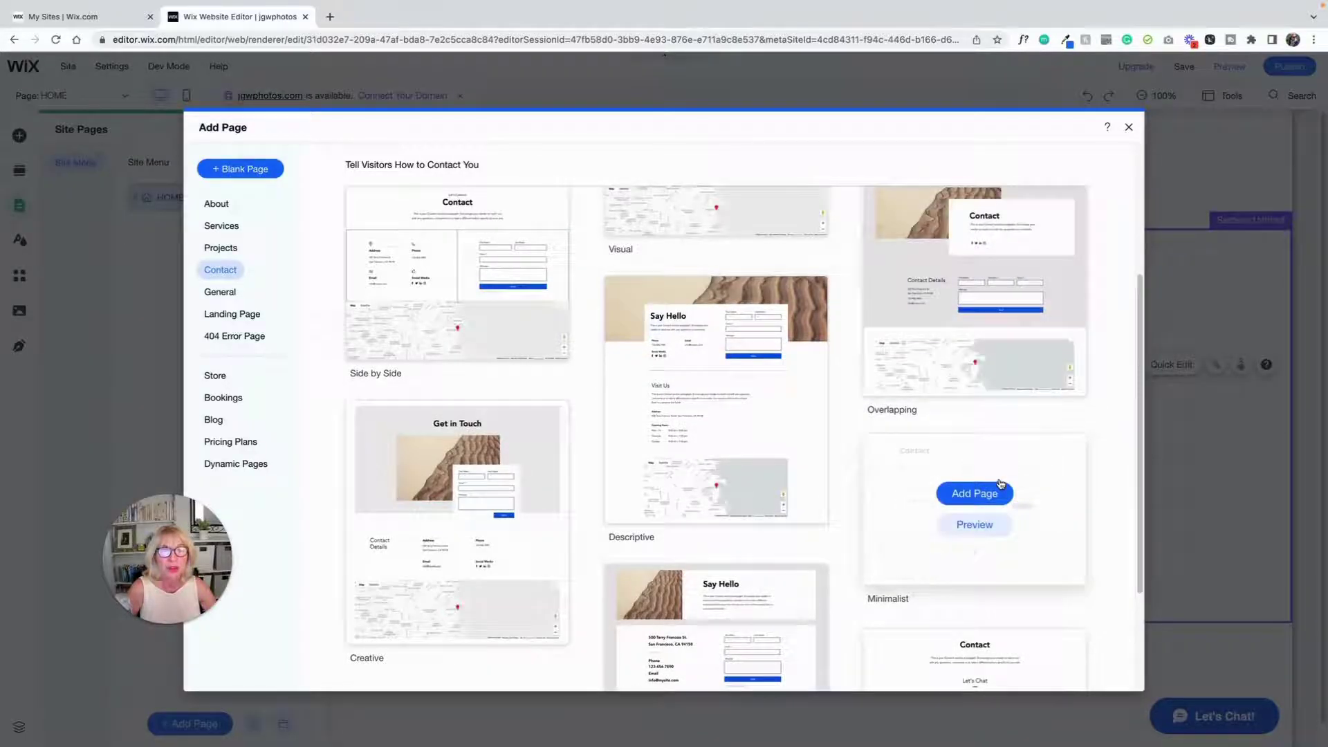
scroll(755, 460, up, 1)
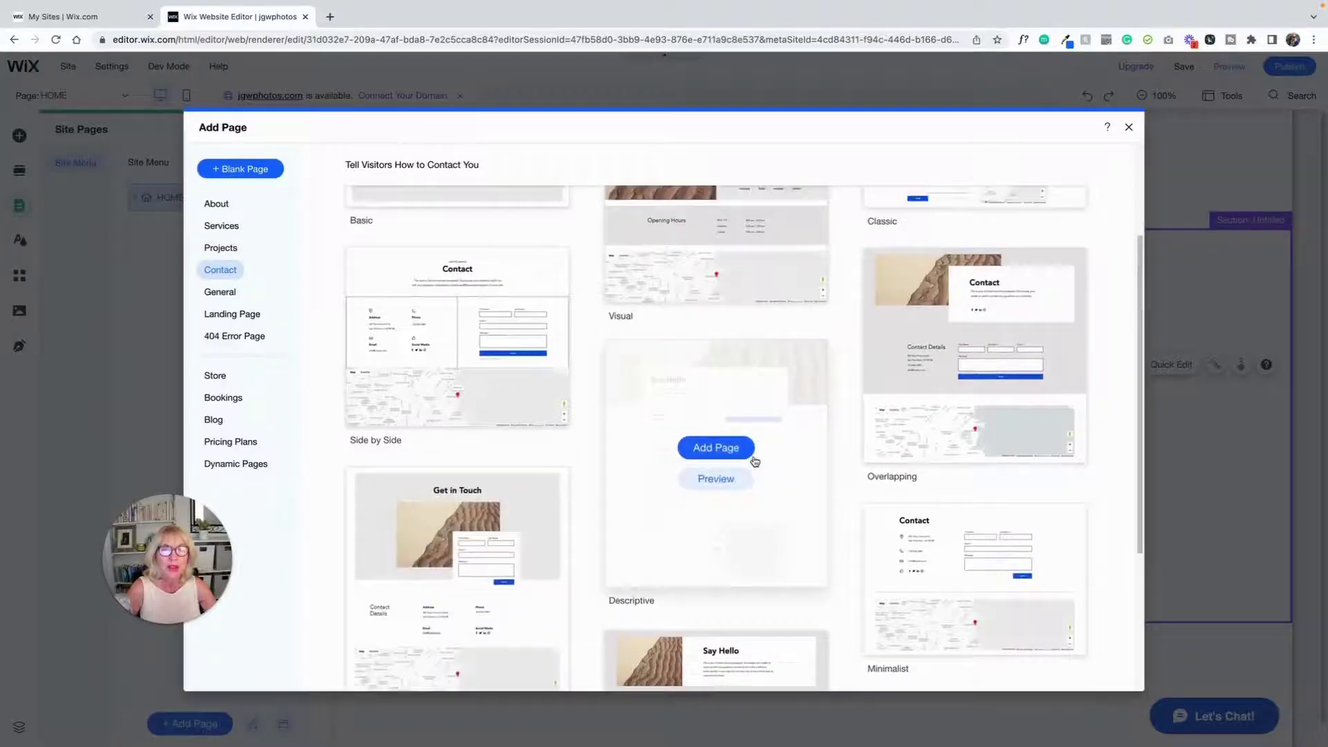
scroll(755, 461, up, 3)
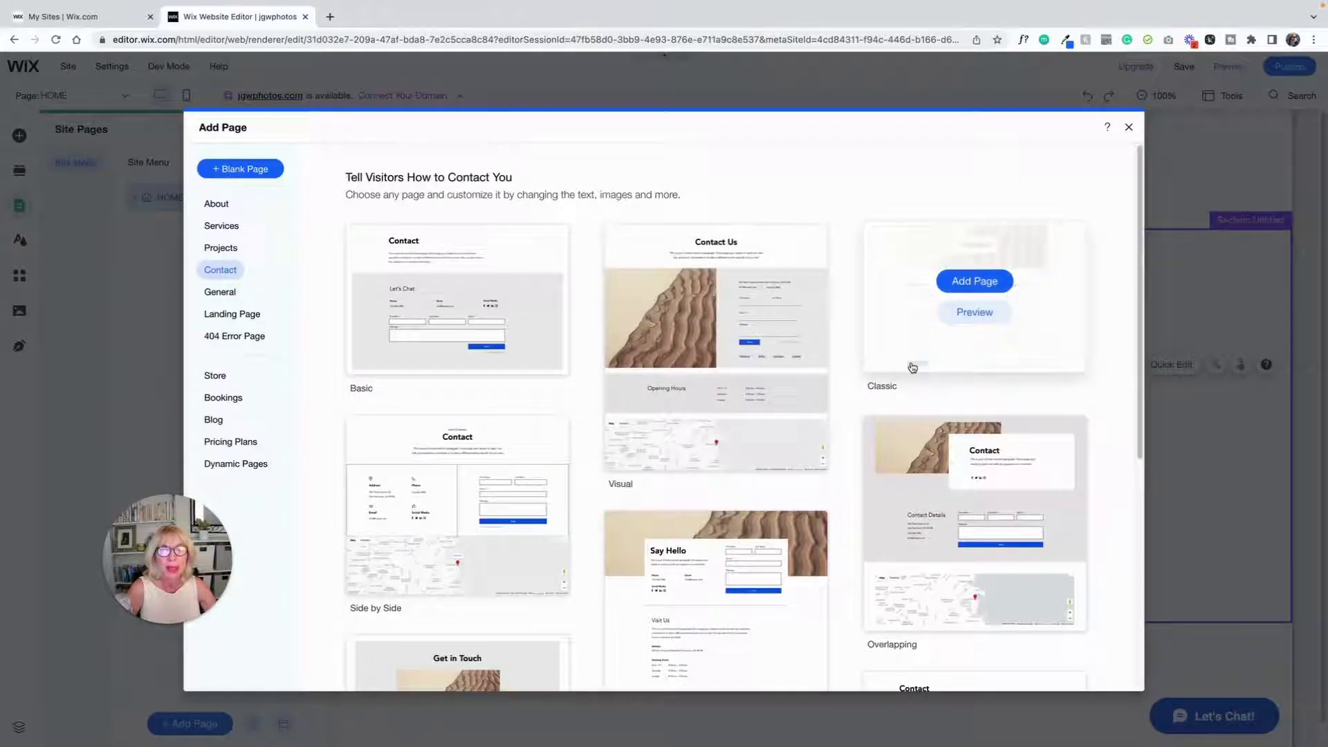
mouse_move(713, 301)
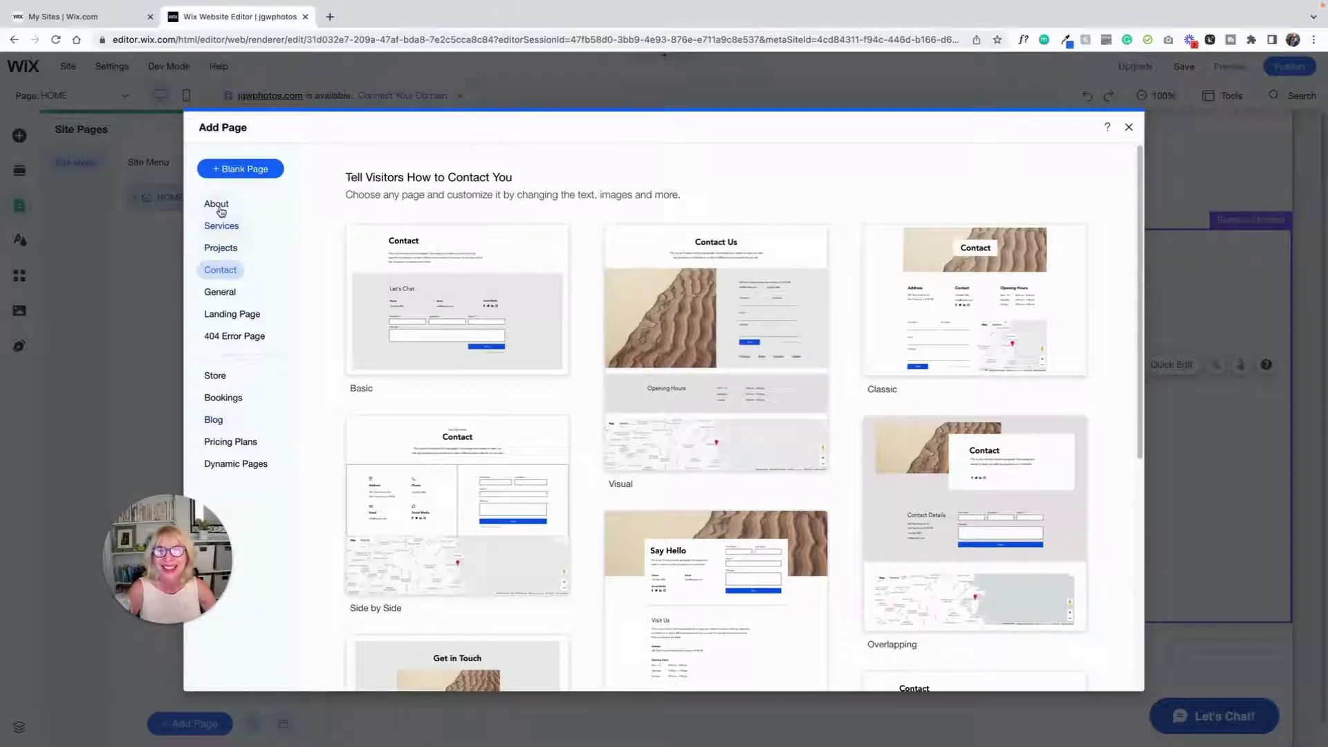
Add a blank page named SERVICES
click(238, 171)
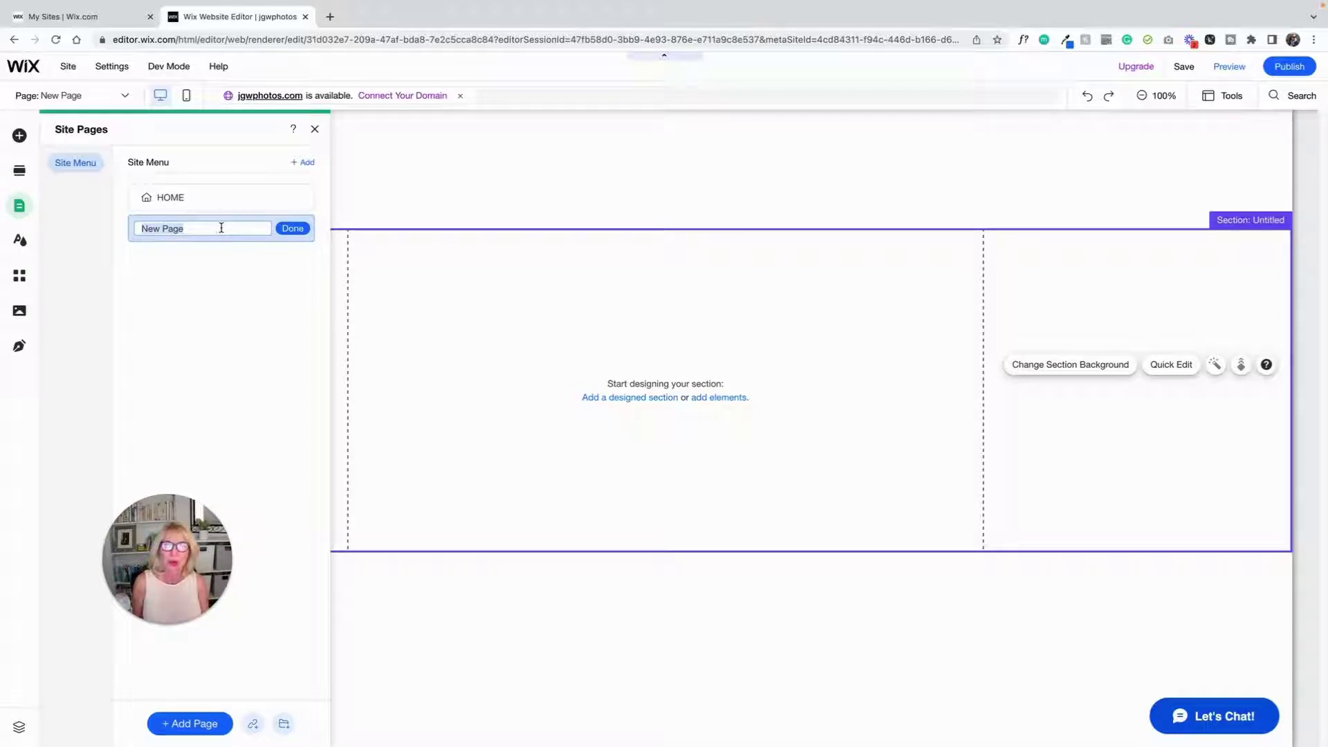
text(sER)
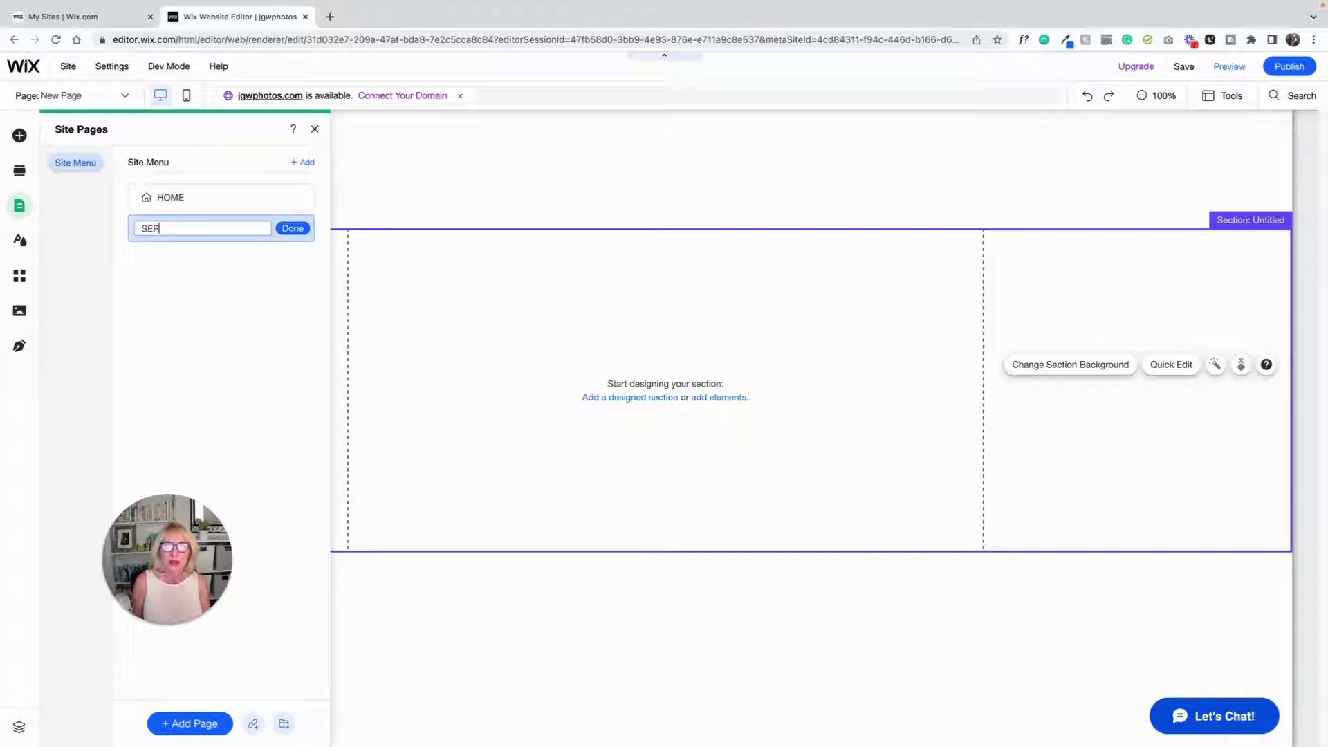
text(VICES)
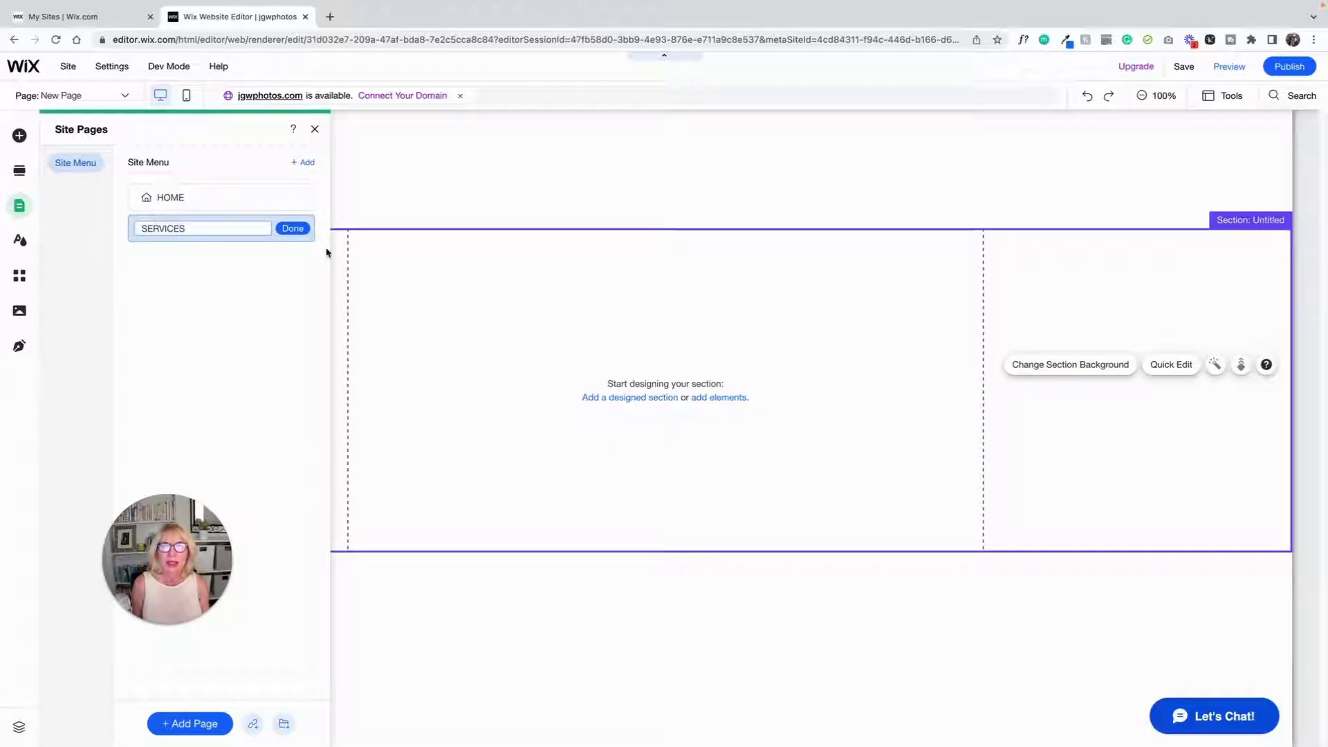
click(301, 234)
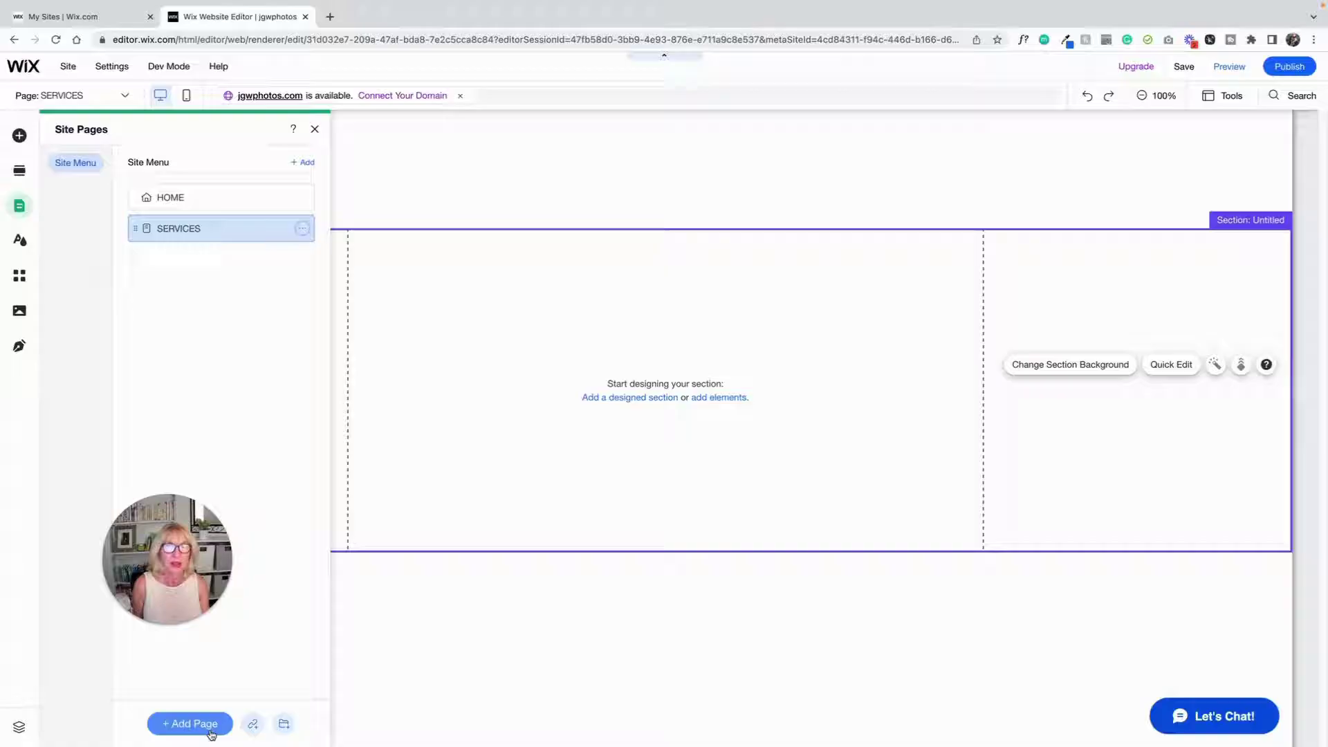
Duplicate the page twice, naming the copies ABOUT and CONTACT
click(303, 229)
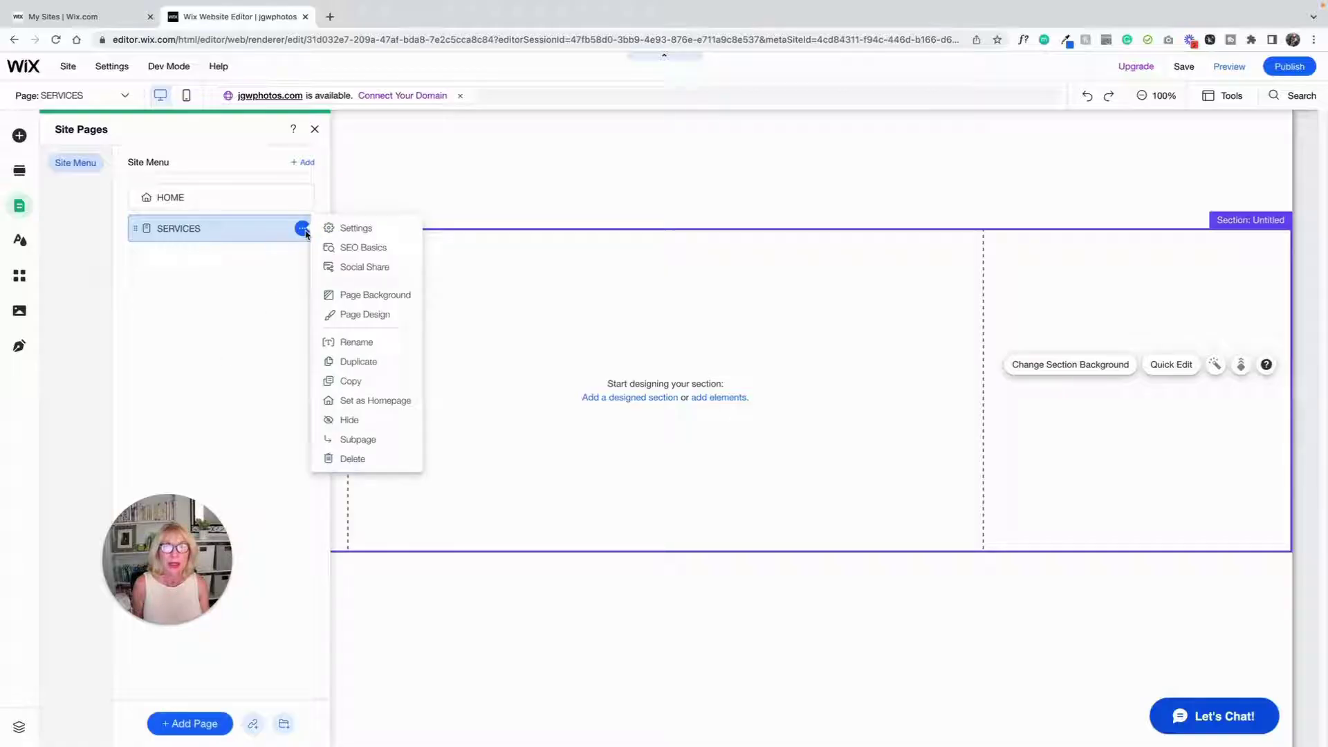
click(356, 362)
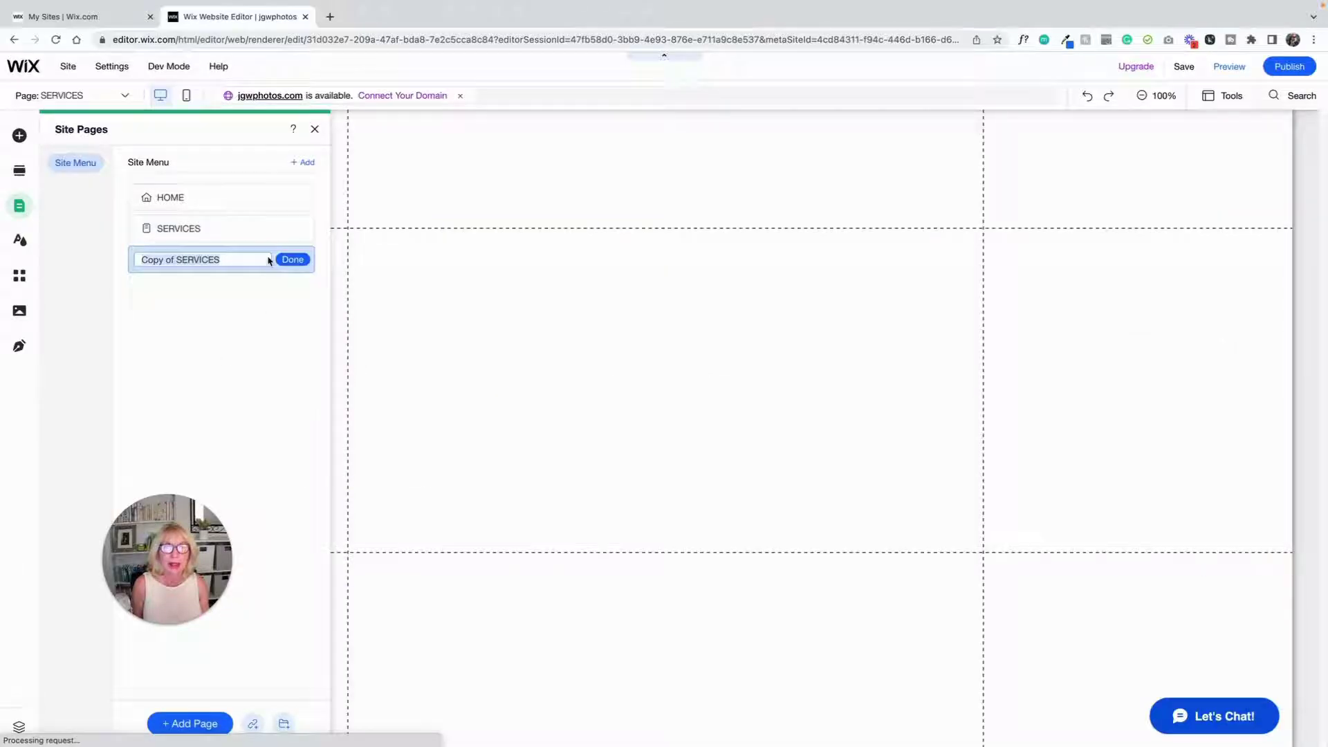
text(ABOUT)
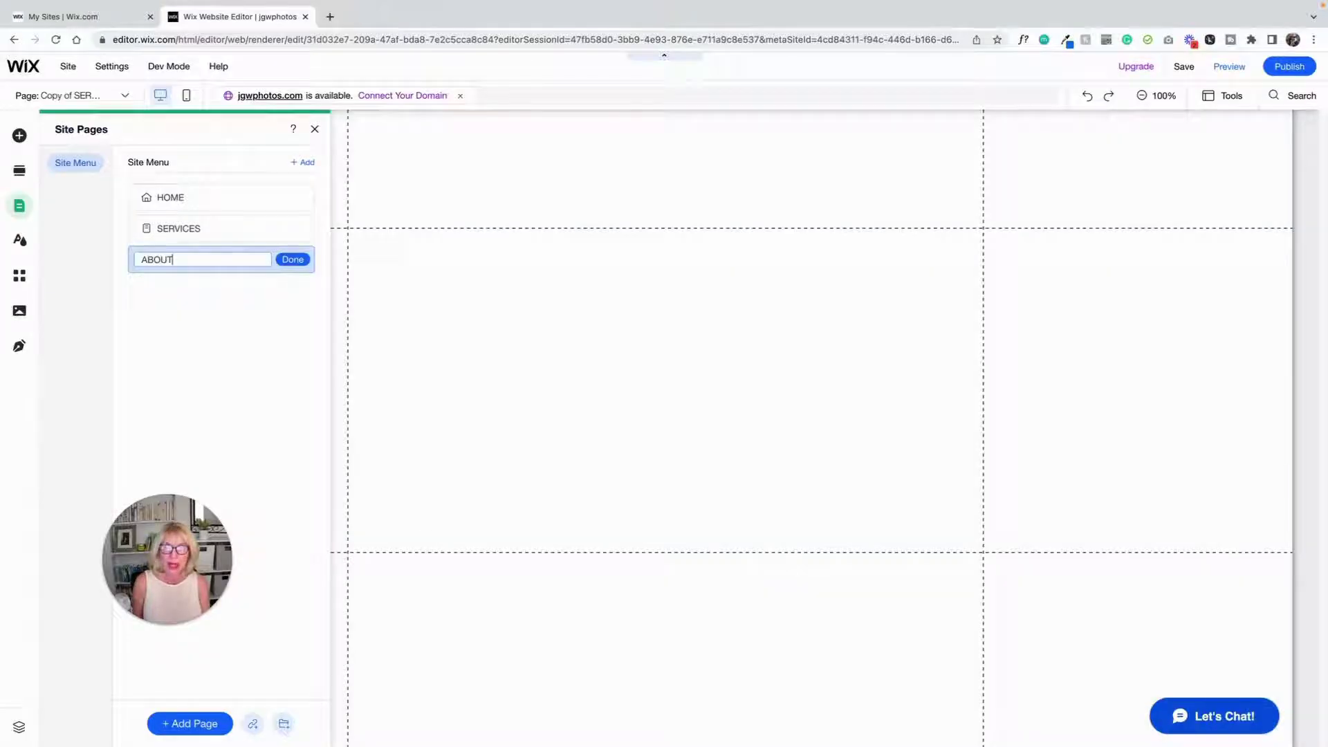
click(303, 262)
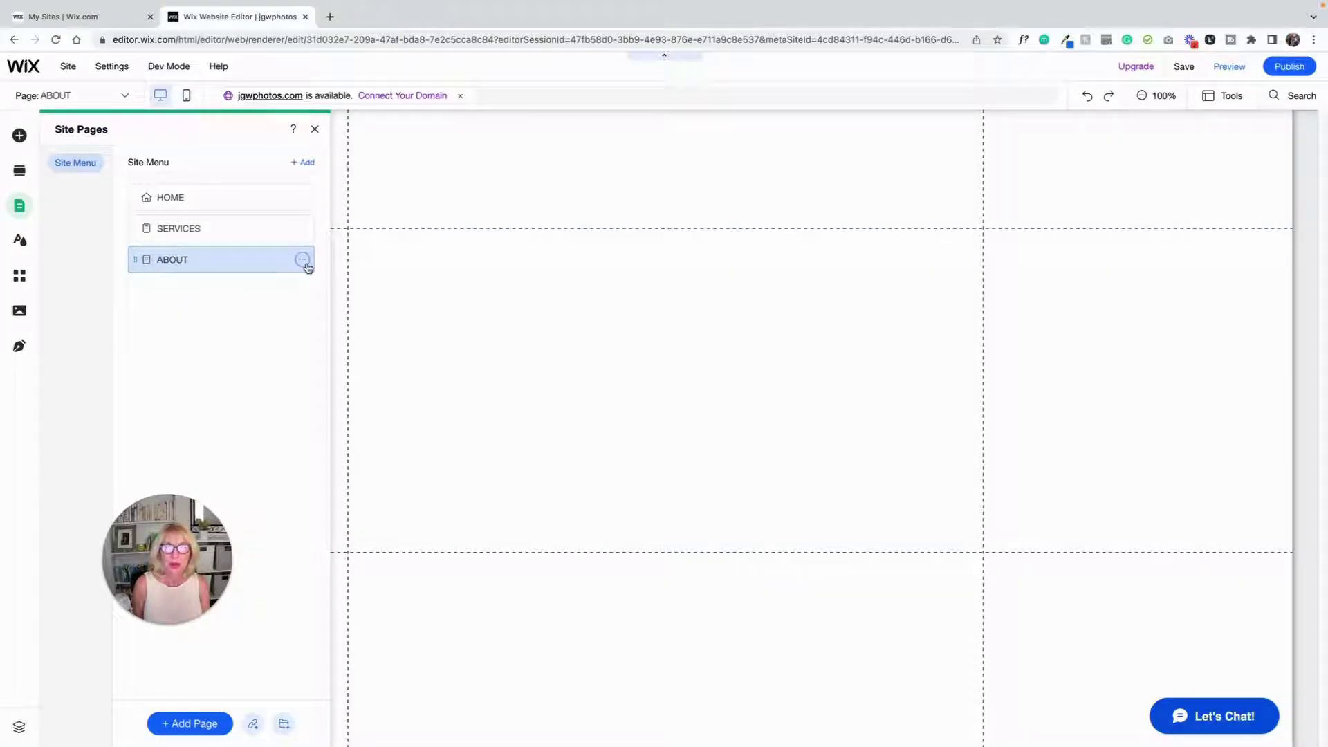
click(303, 260)
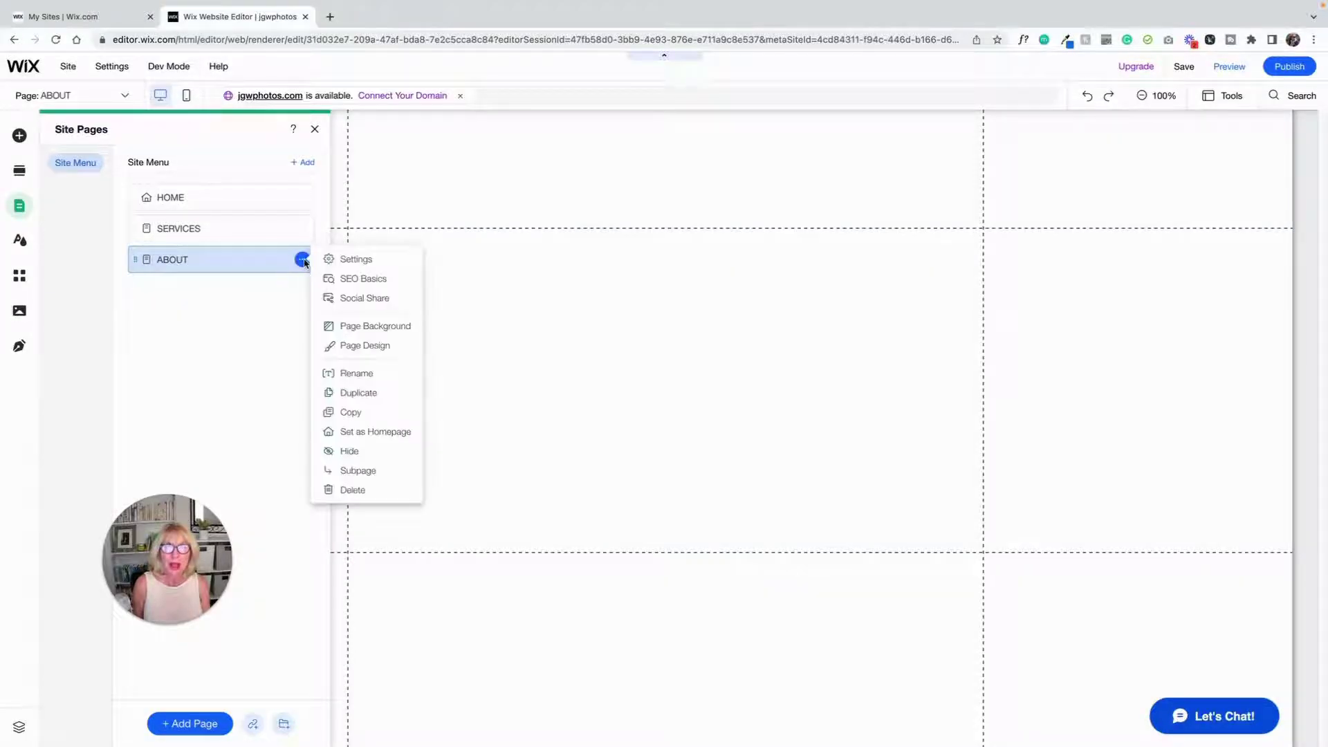
click(354, 392)
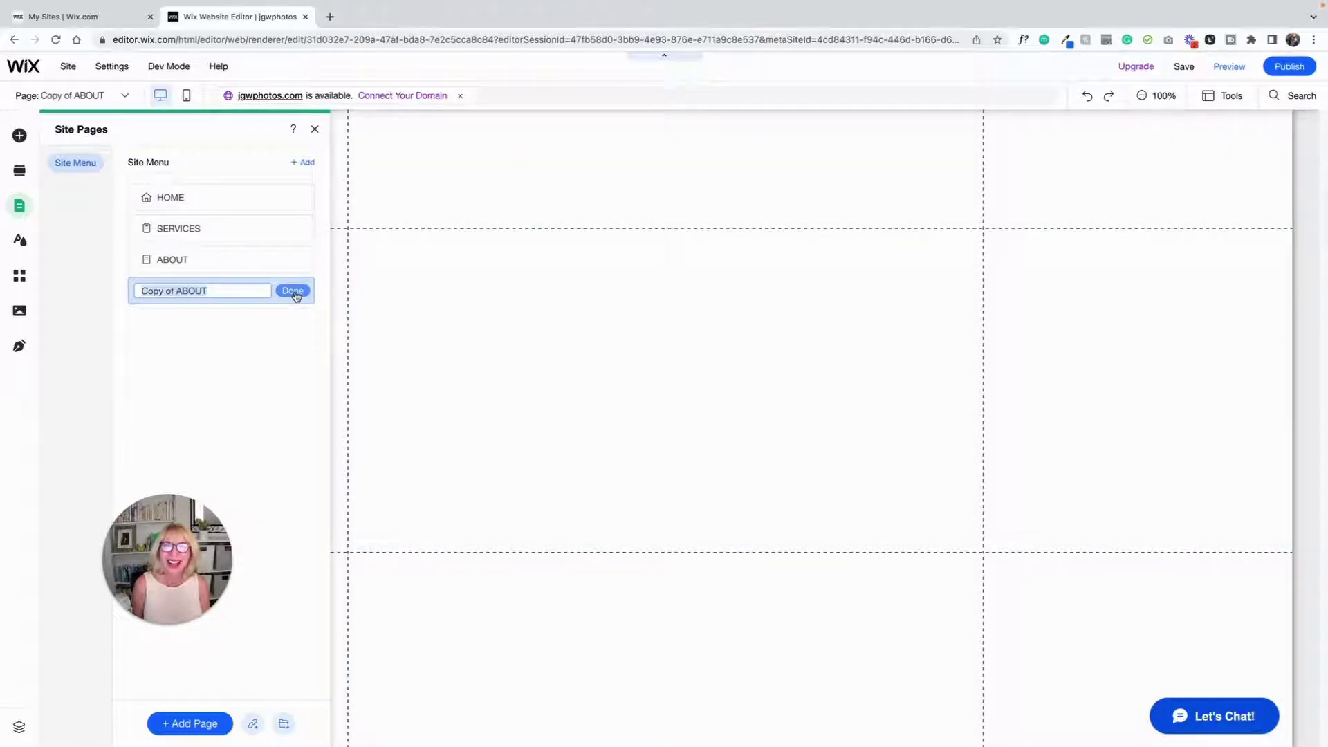
text(CONTACT)
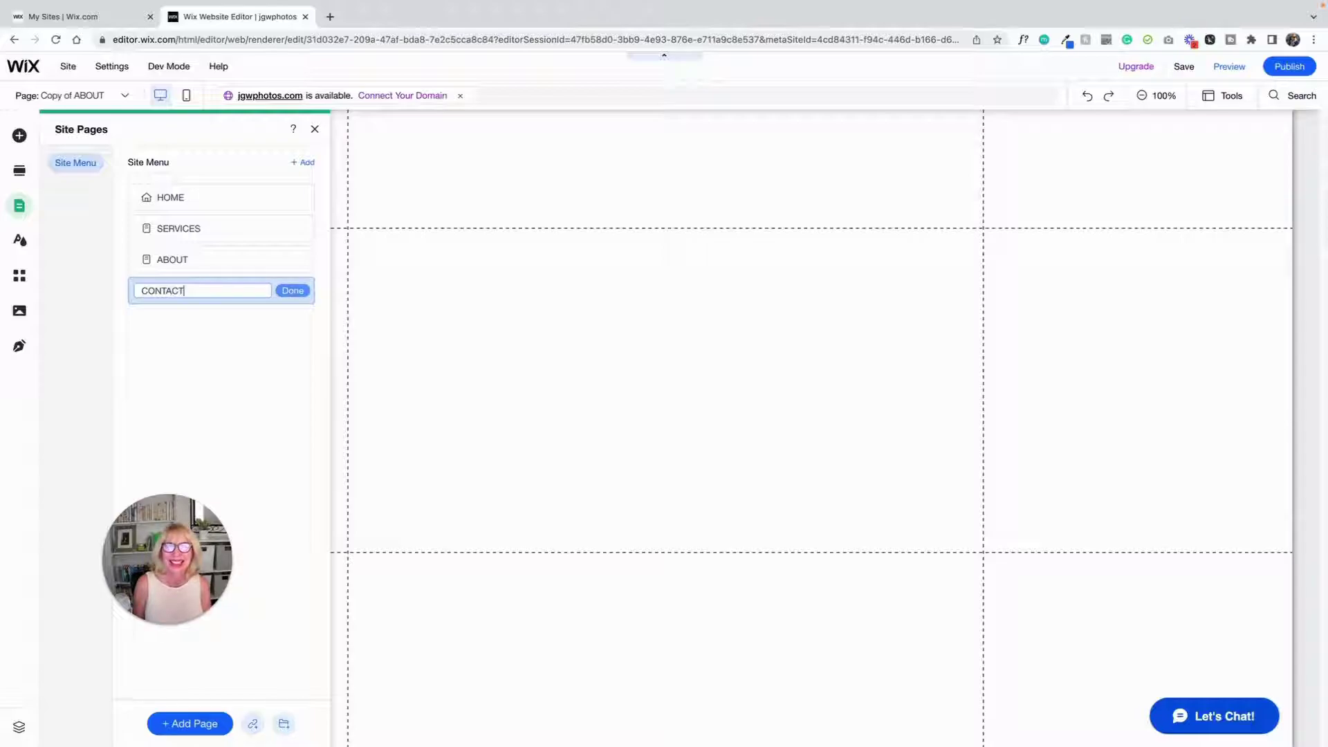
click(293, 291)
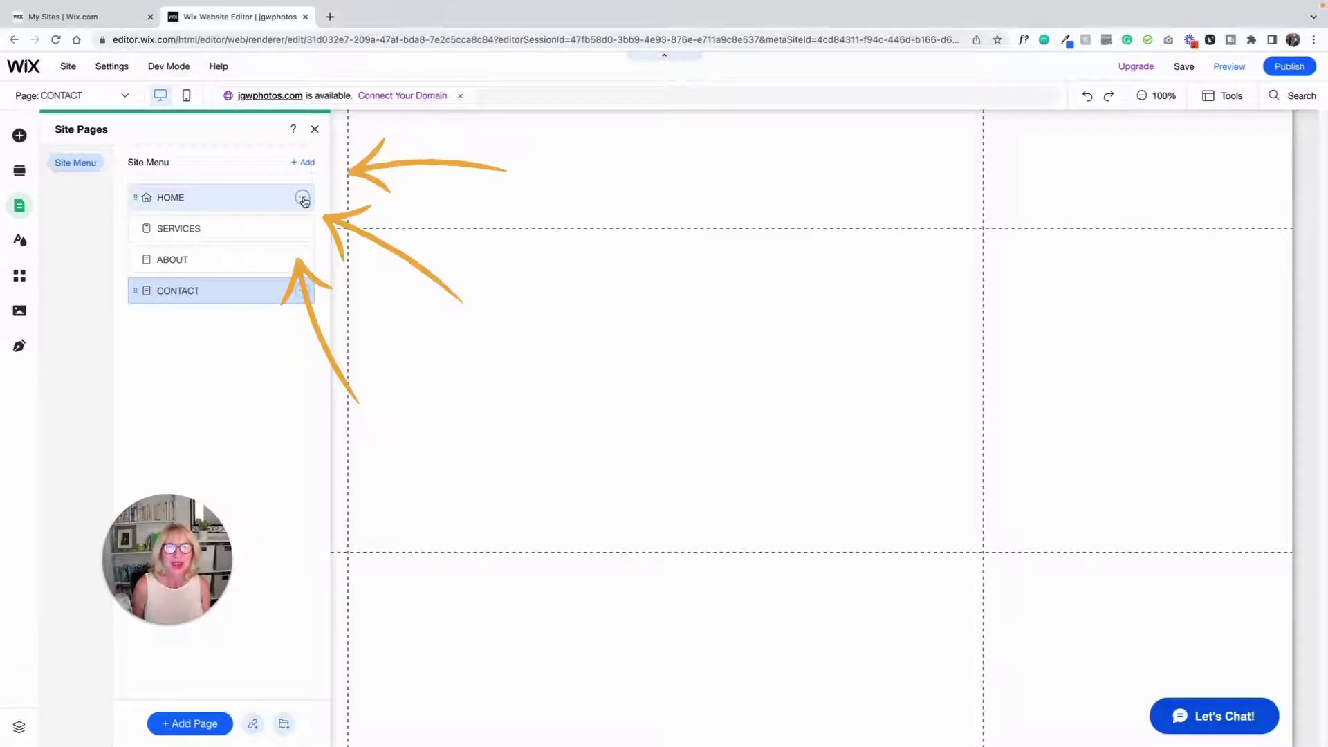
Open HOME's page settings and review its Page Info, Layouts and Permissions (Everyone)
click(302, 199)
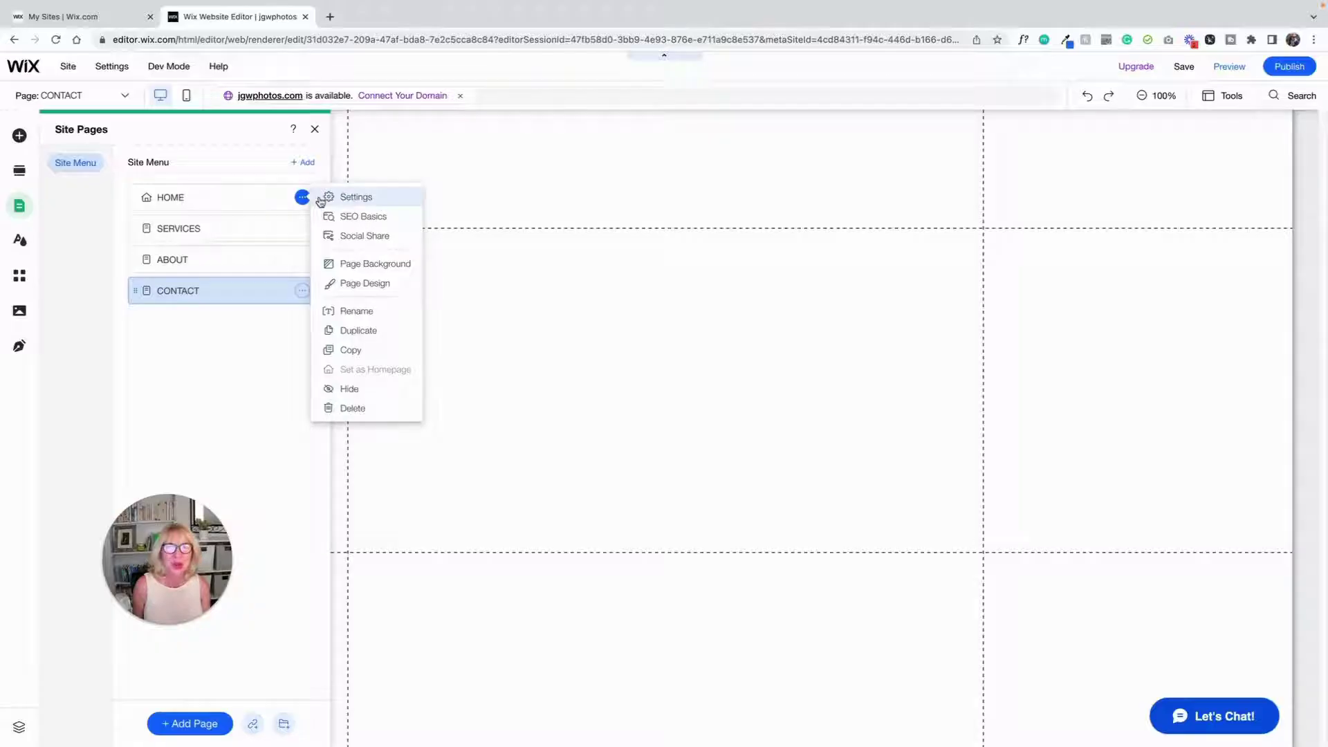
click(356, 198)
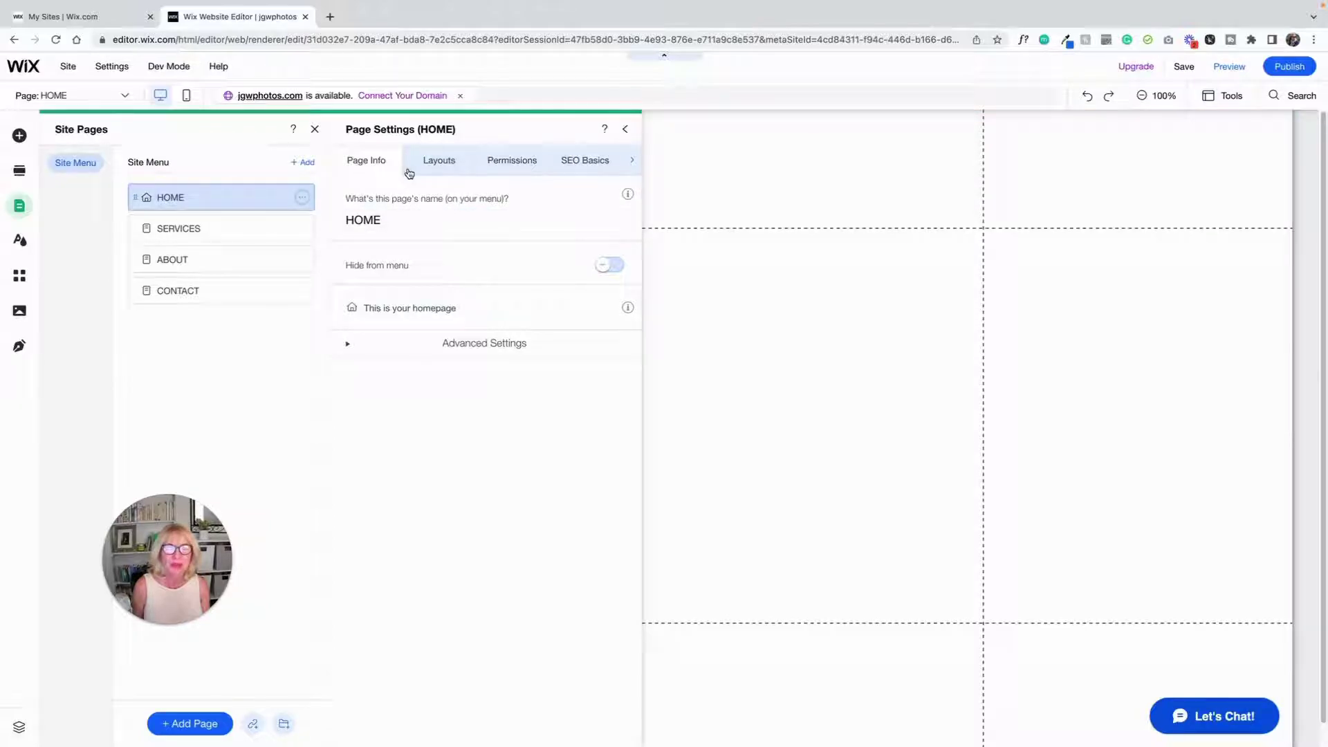
click(436, 166)
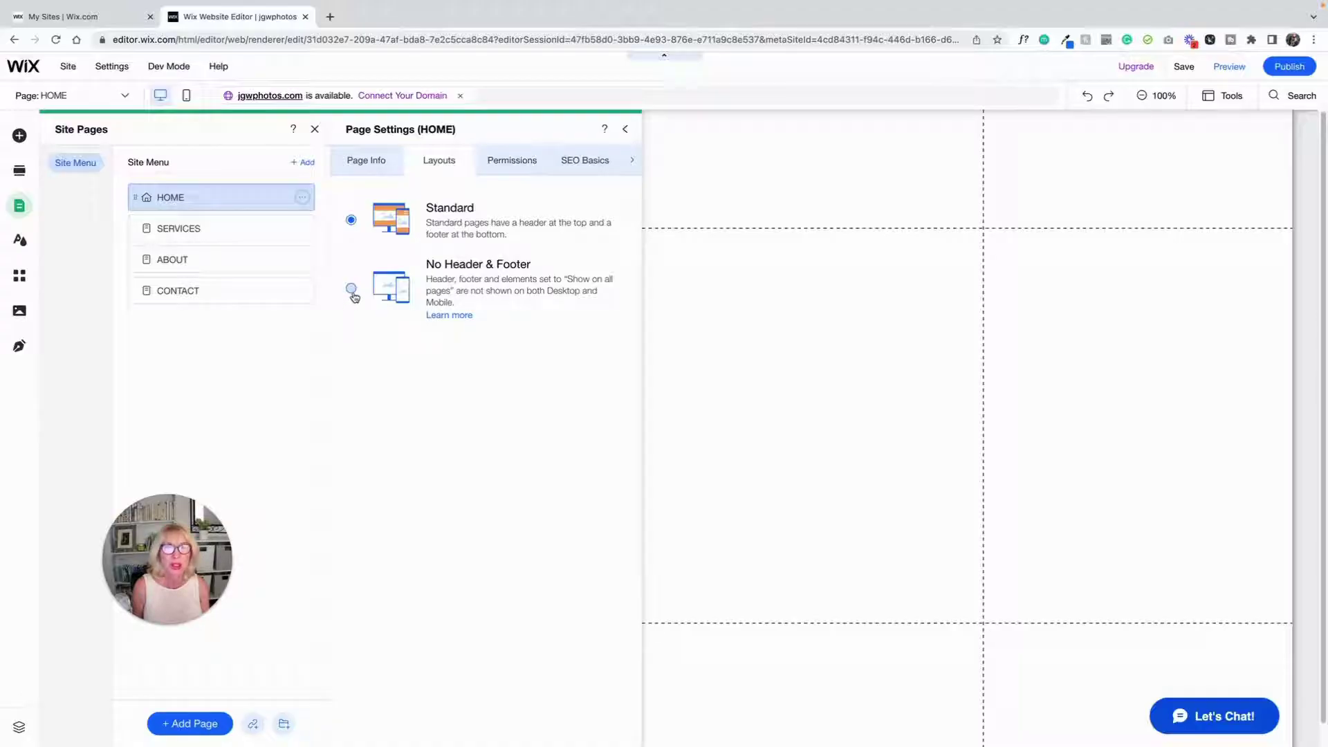
click(507, 162)
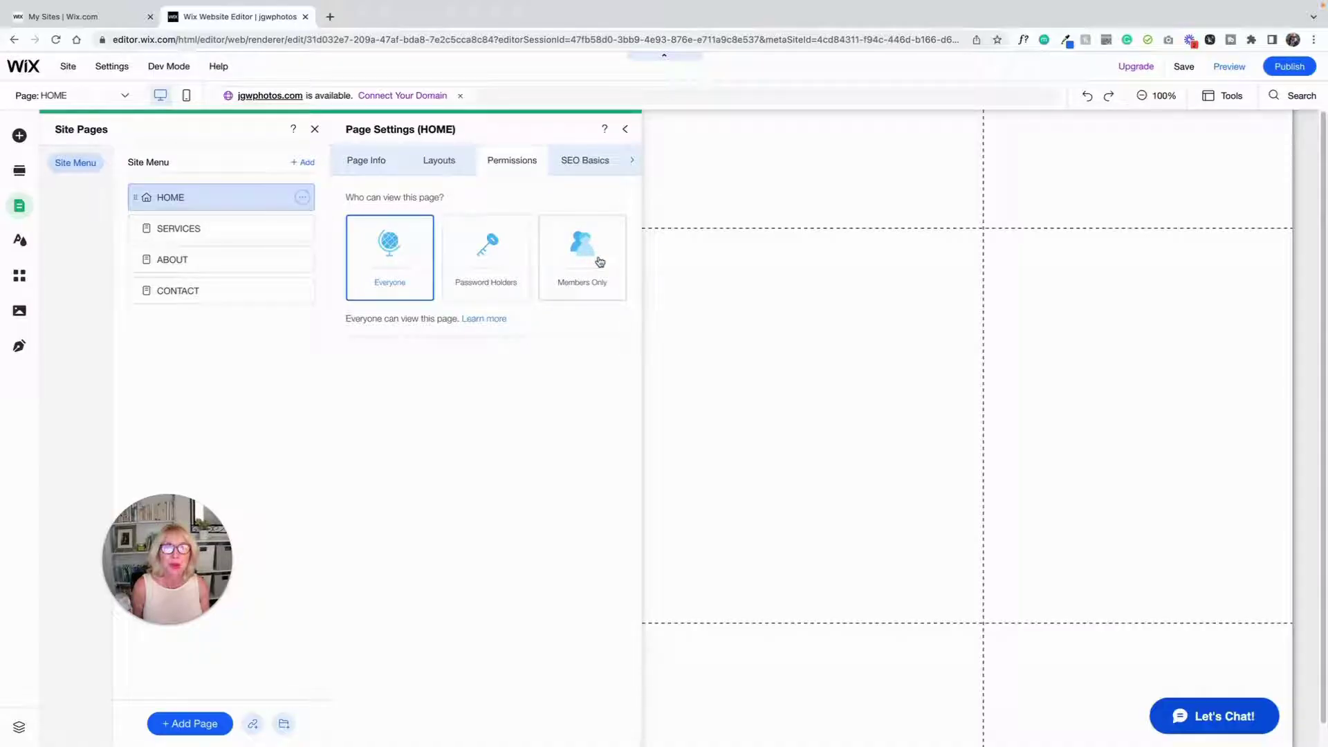
Show HOME's SEO Basics and toggle search-engine indexing off and back on
click(590, 165)
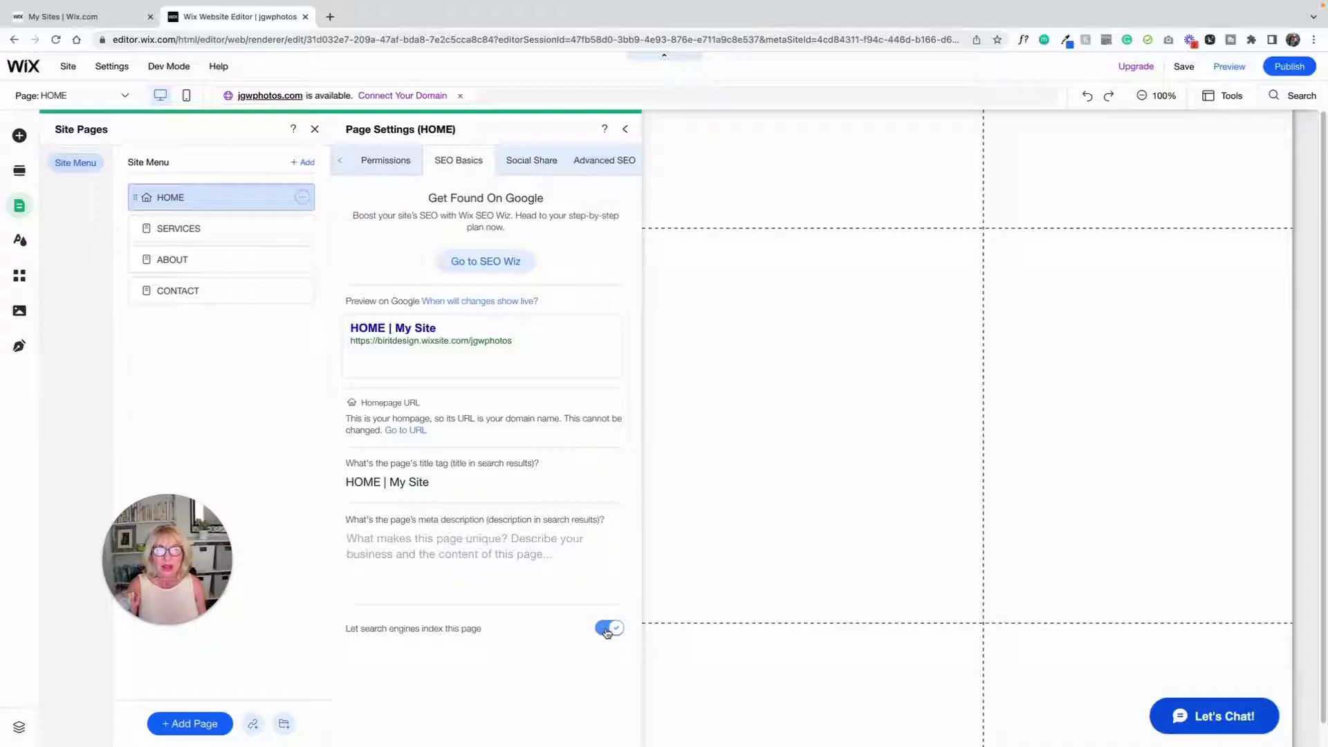
click(603, 631)
click(603, 632)
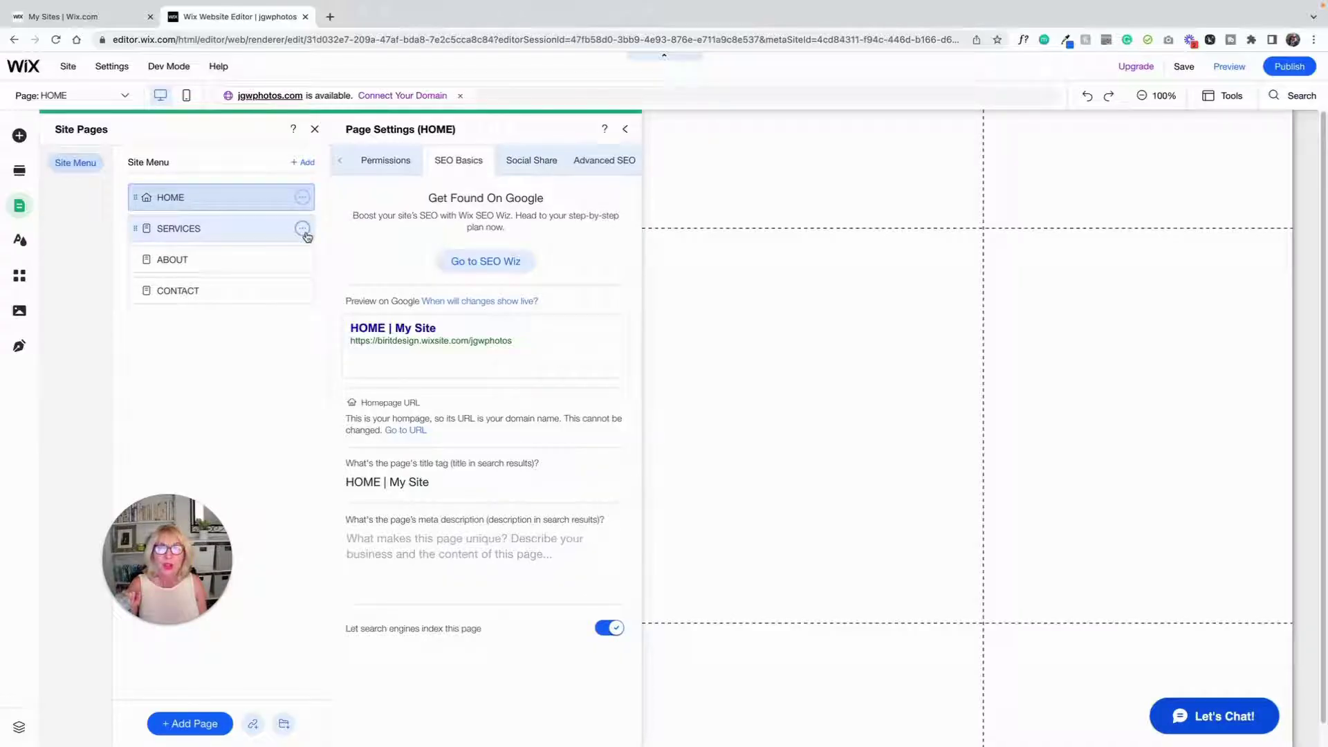
Check the SEO settings of SERVICES, ABOUT and CONTACT, then close Page Settings on ABOUT
click(267, 228)
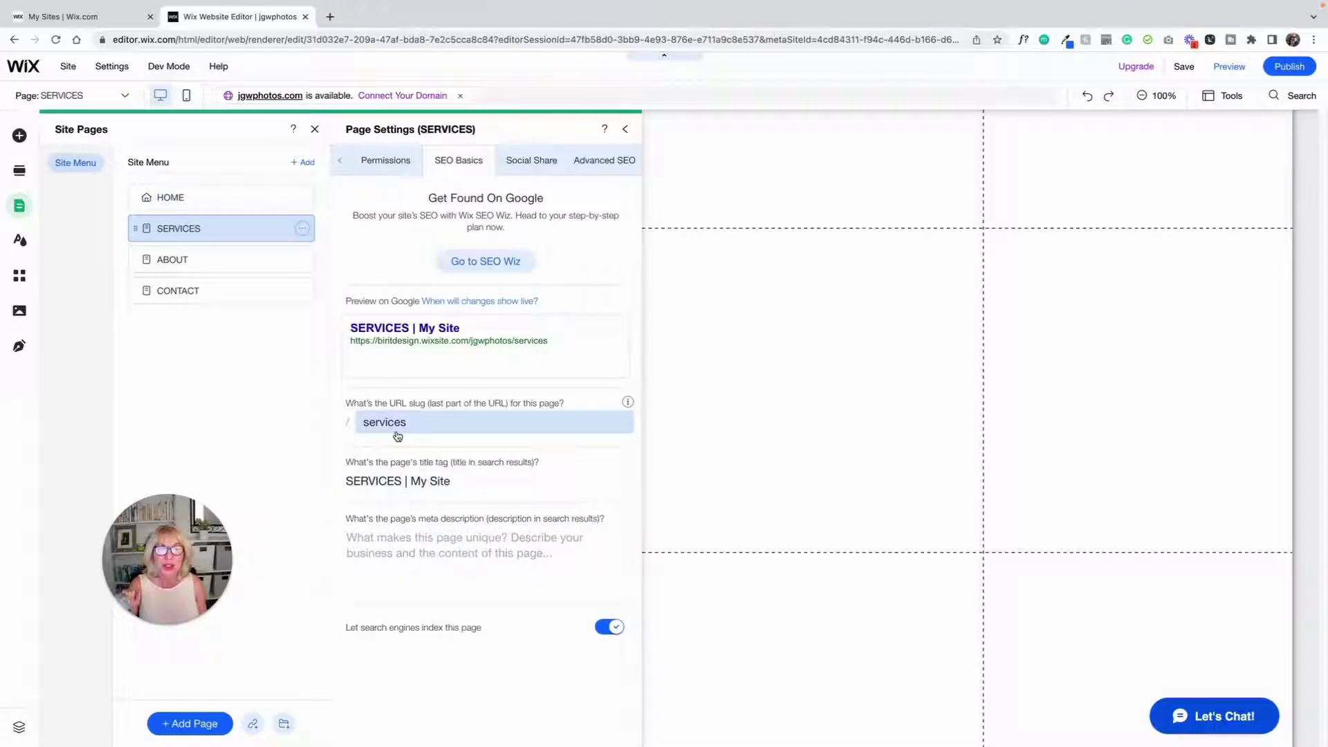
click(248, 258)
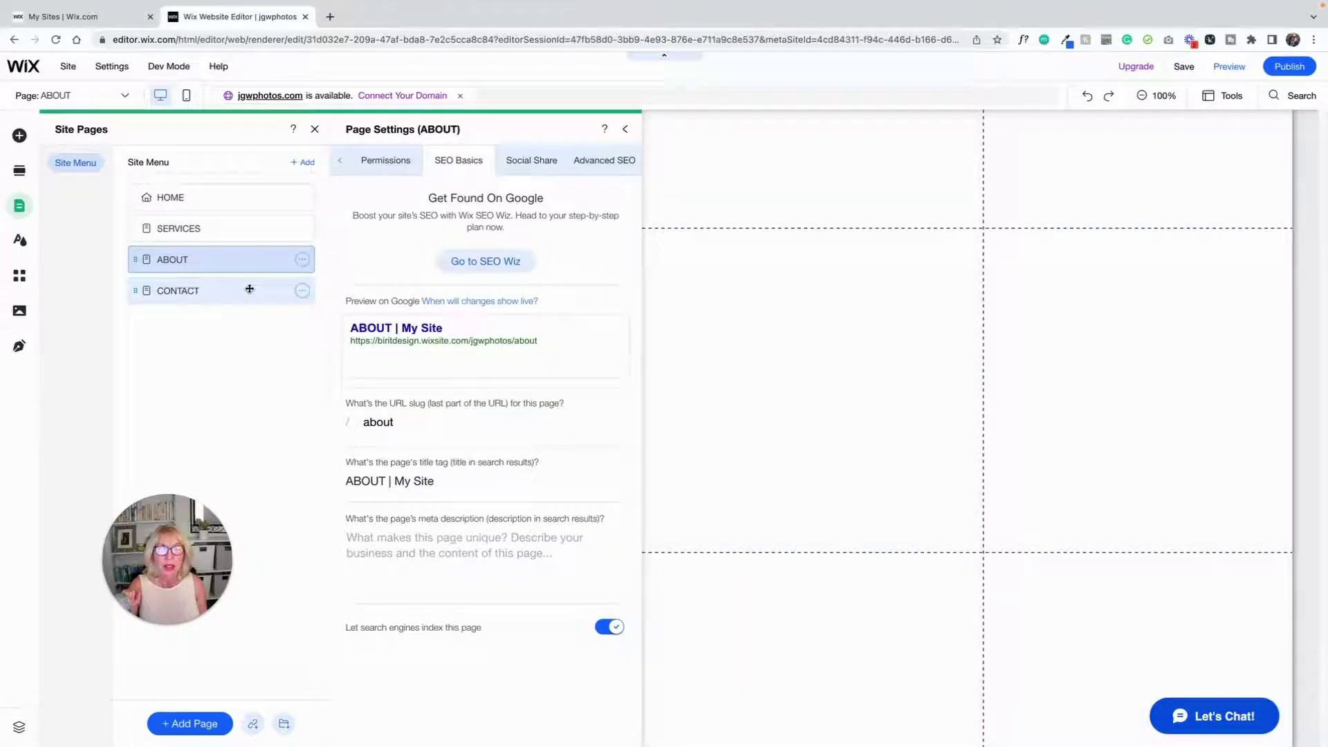
click(249, 289)
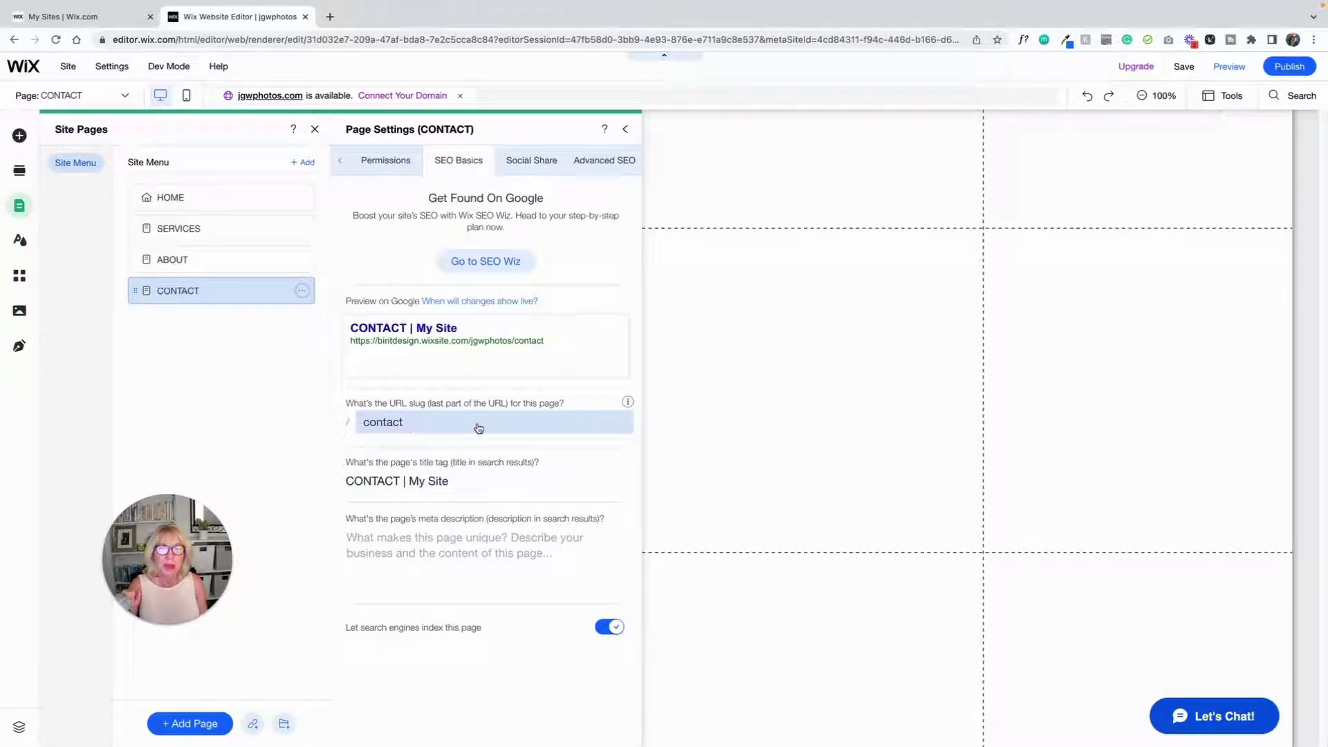
click(262, 260)
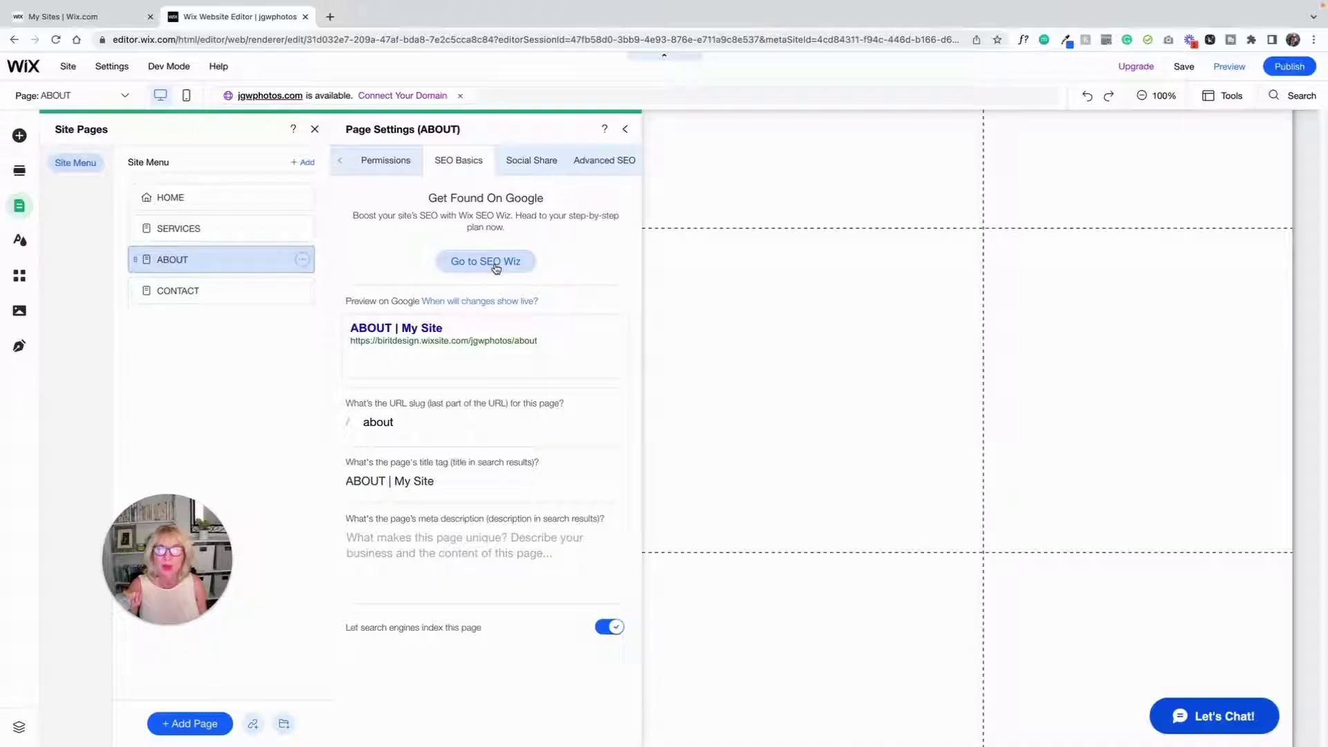
click(627, 132)
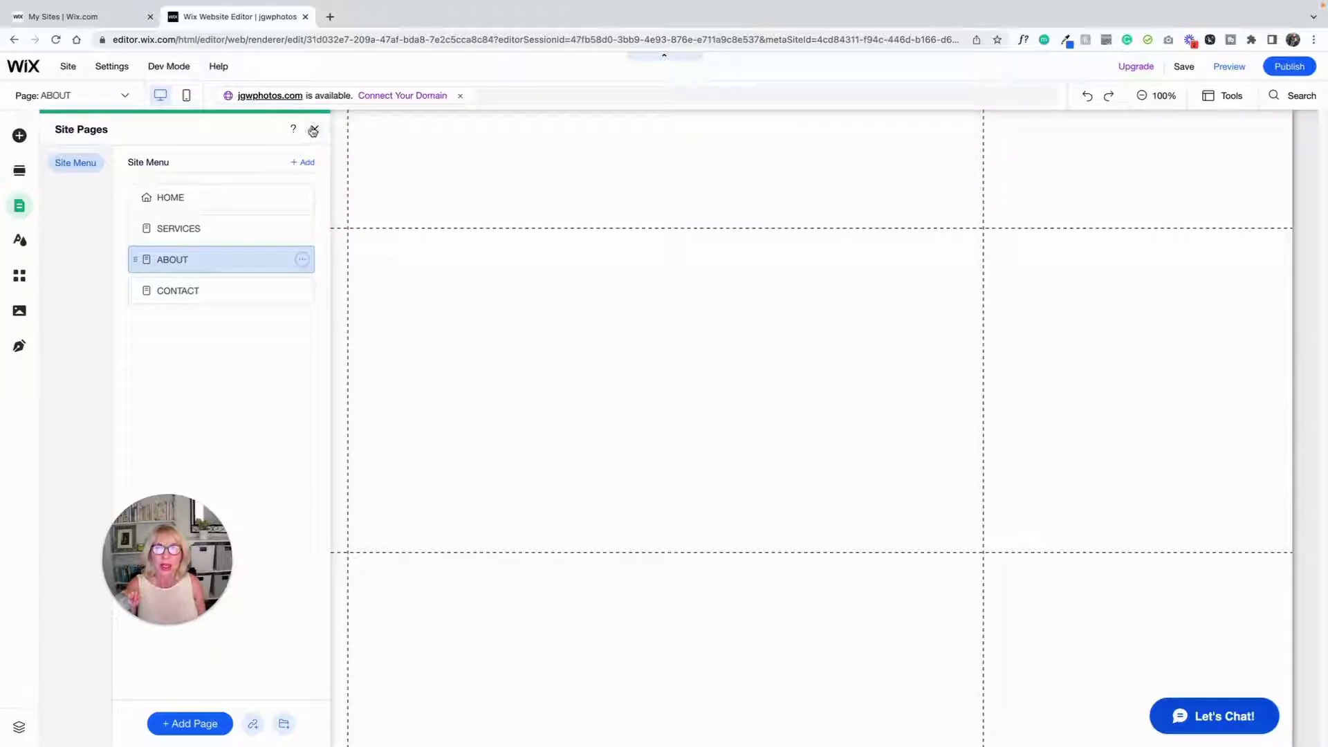
Close Site Pages and browse the Menu & Anchor themed, horizontal and vertical menu designs
click(313, 131)
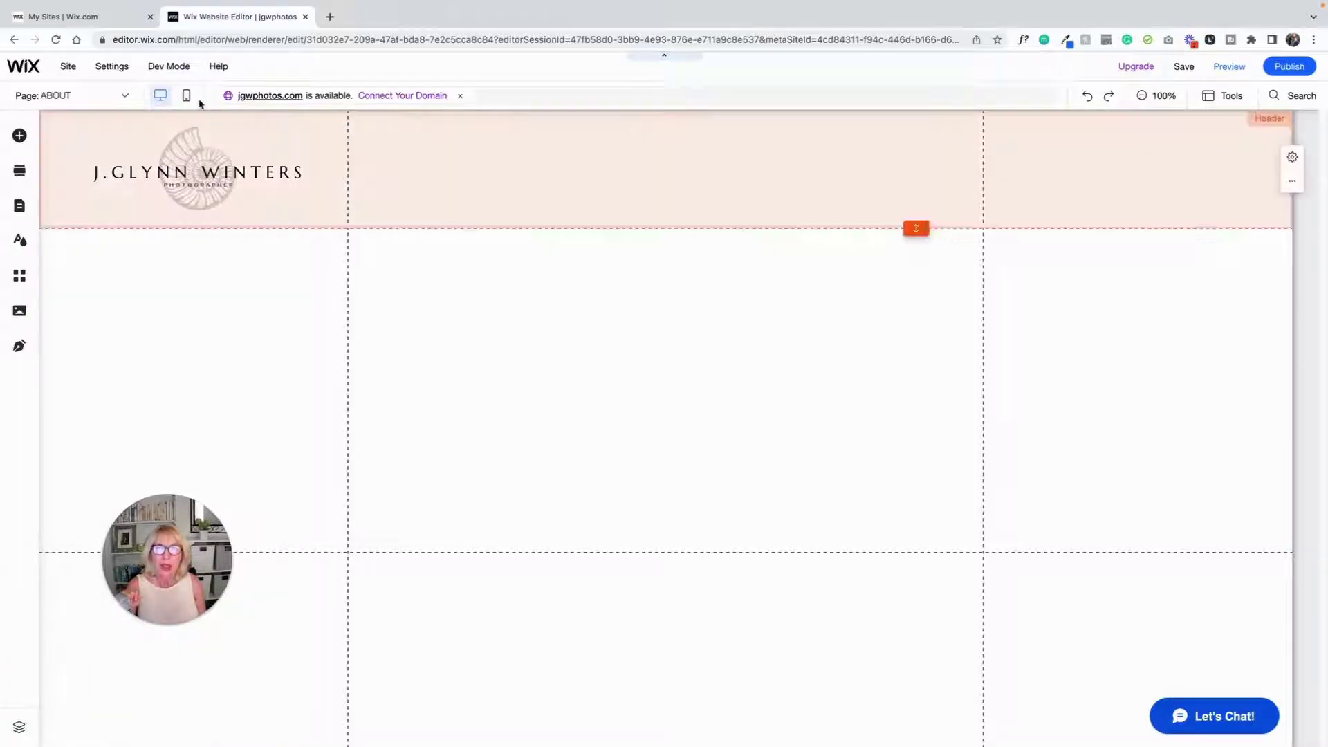
click(20, 136)
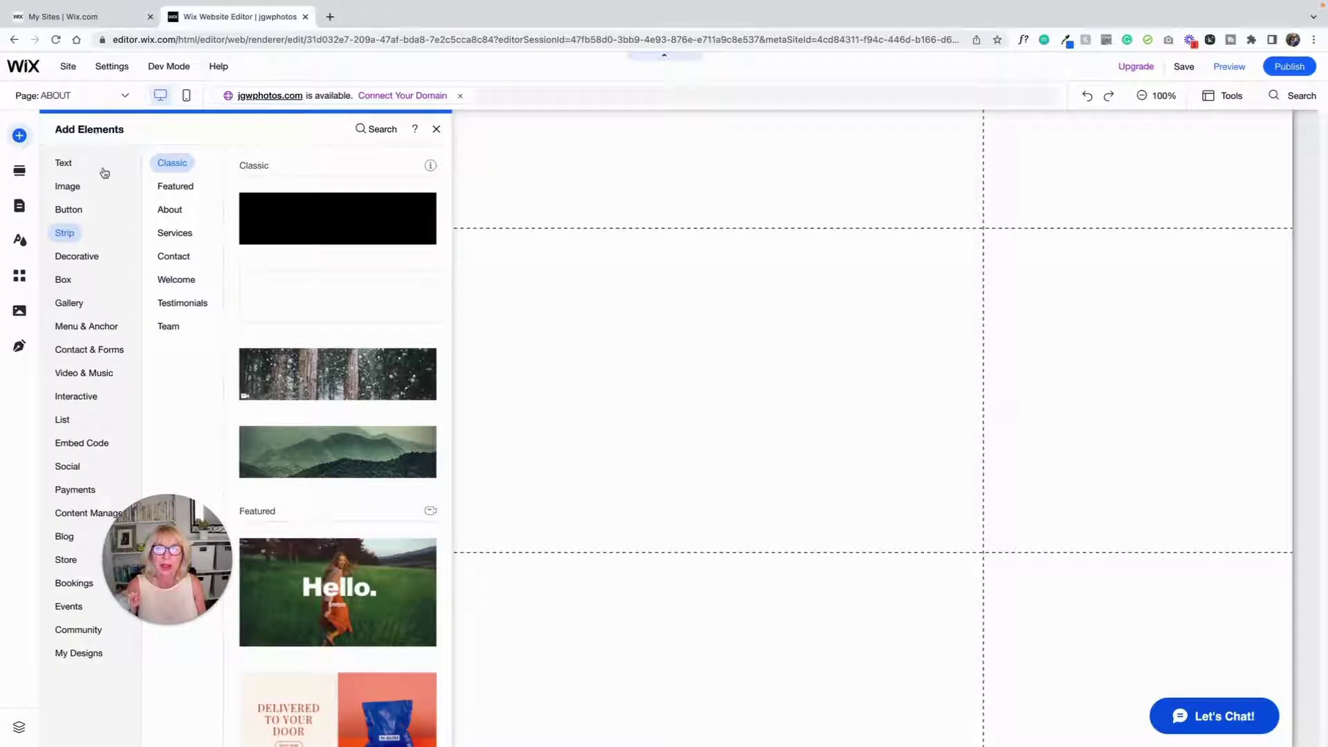
mouse_move(90, 334)
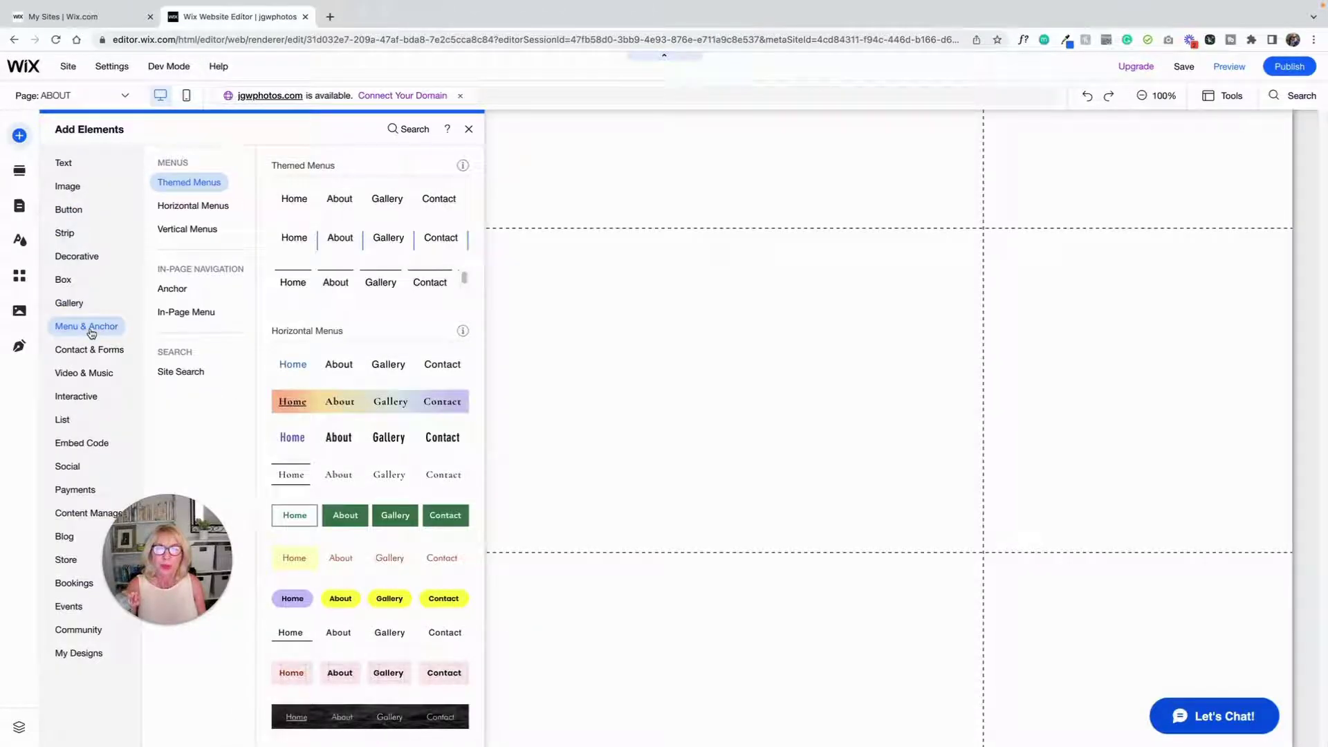
scroll(342, 337, down, 1)
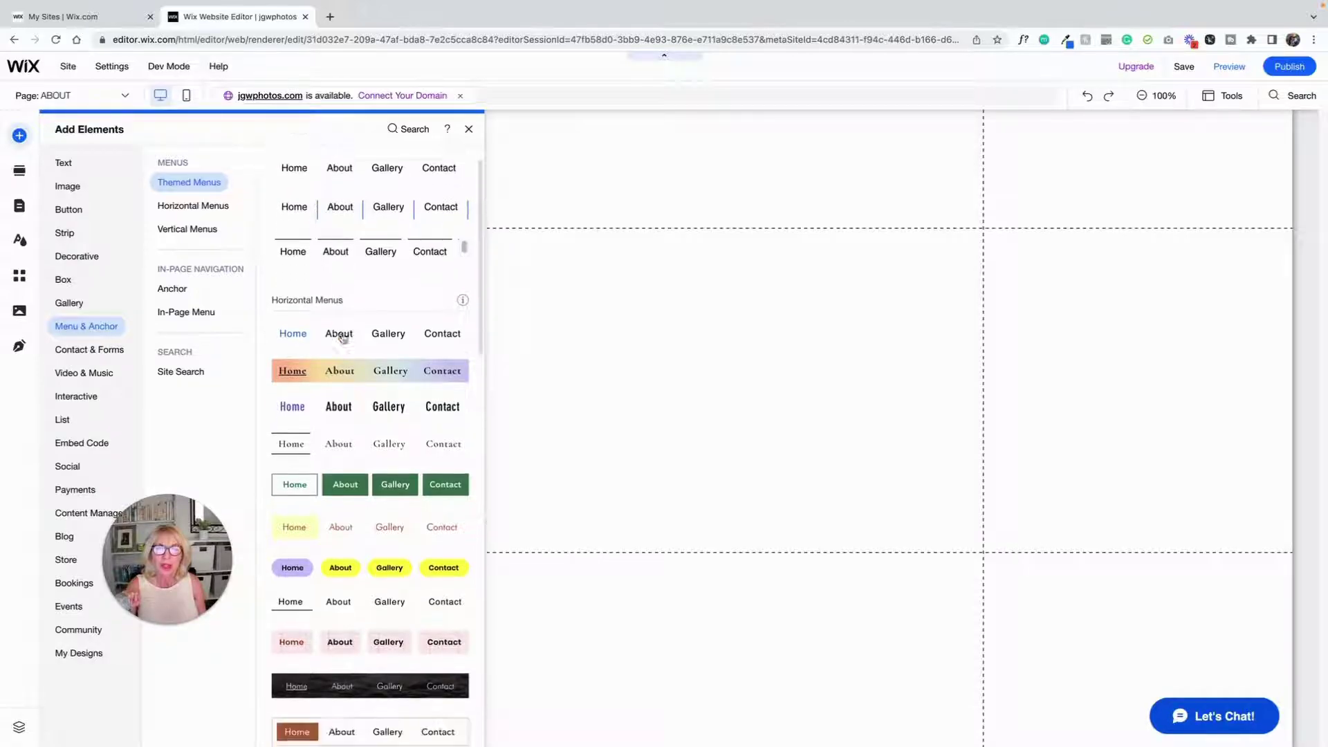
scroll(344, 336, down, 4)
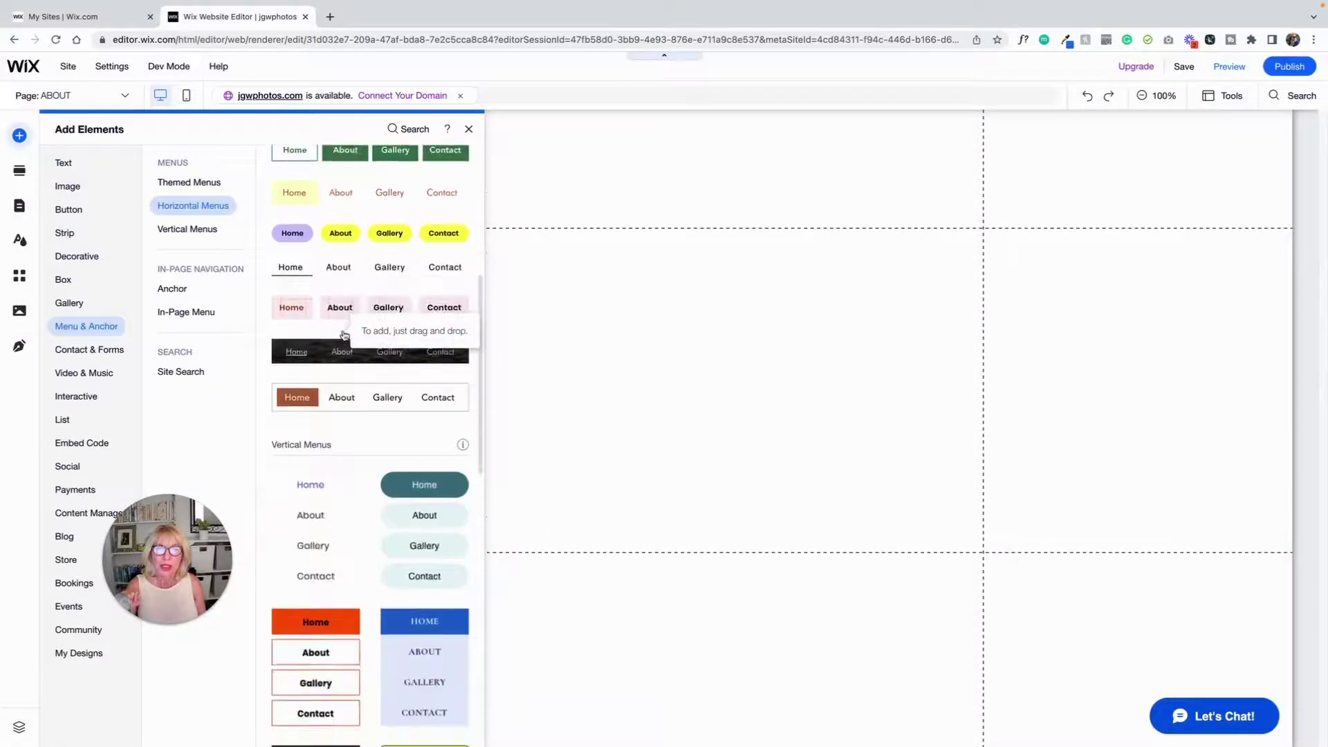
scroll(344, 335, down, 1)
scroll(343, 333, up, 6)
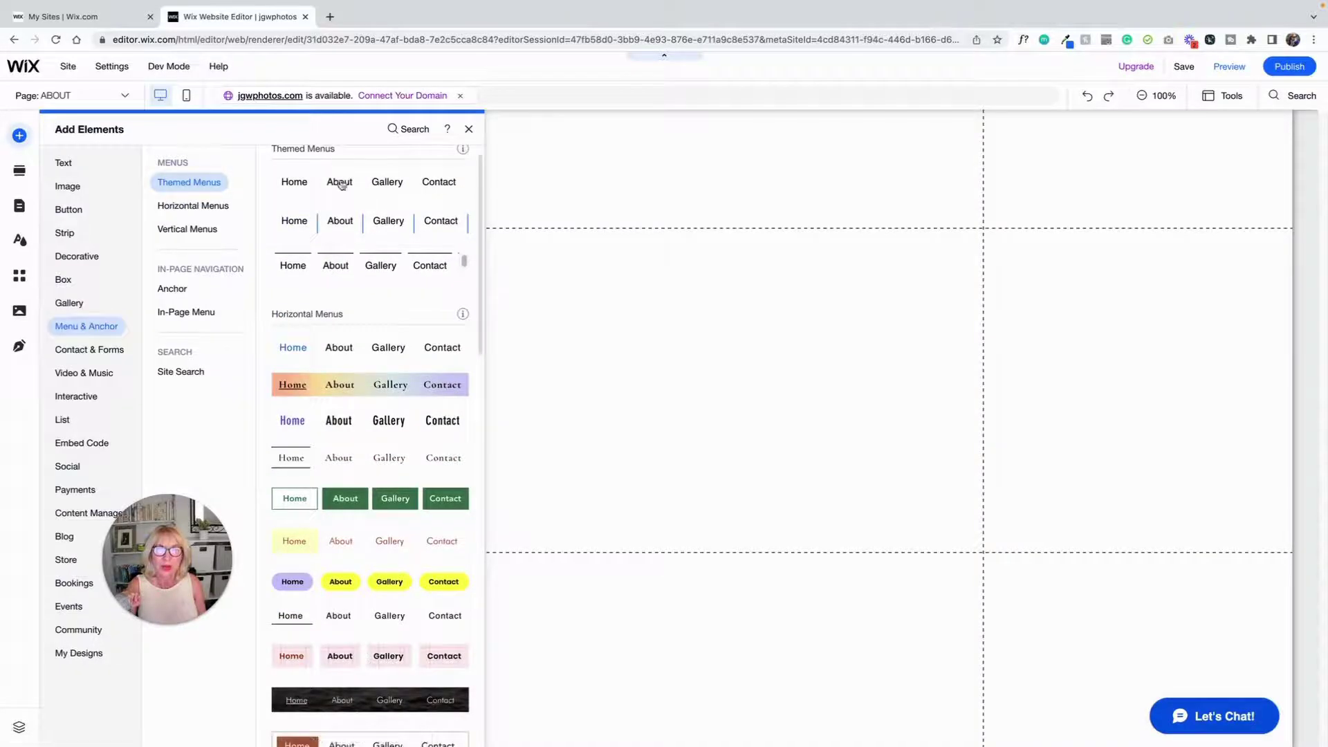
scroll(344, 197, down, 7)
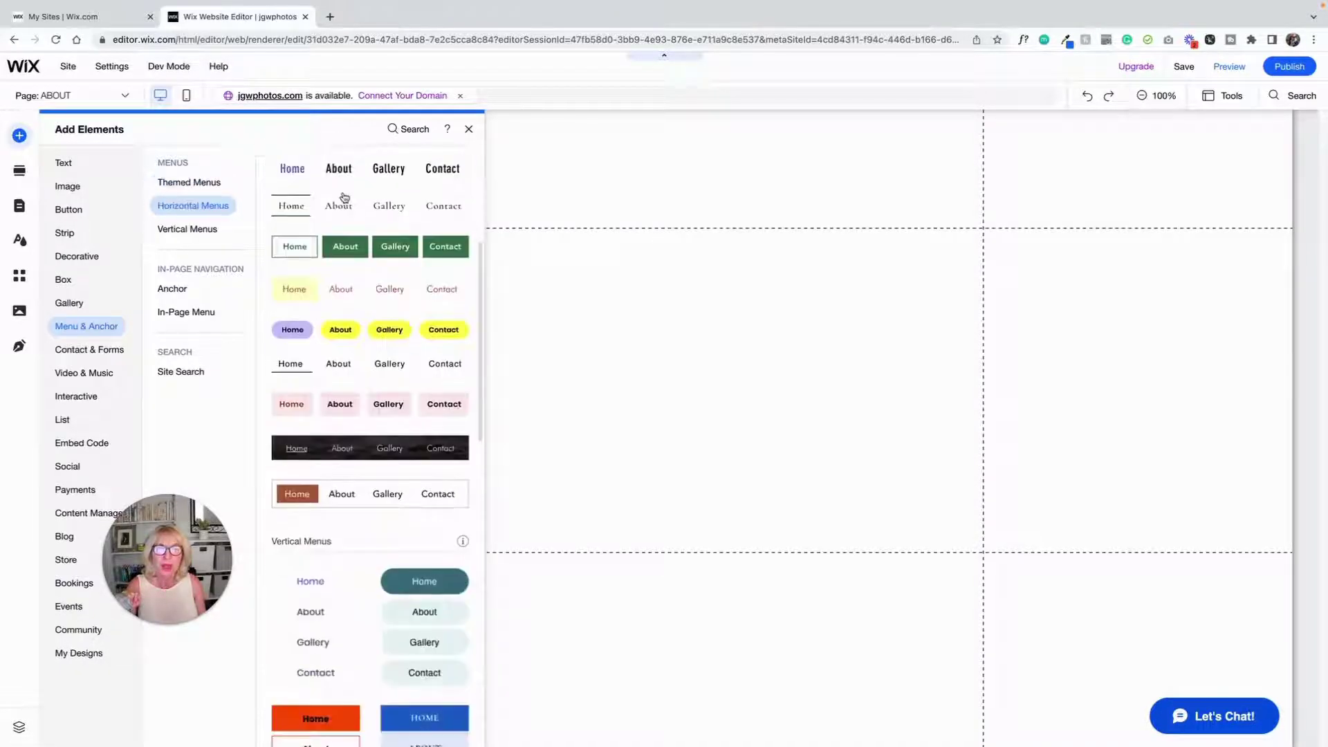
scroll(360, 239, down, 2)
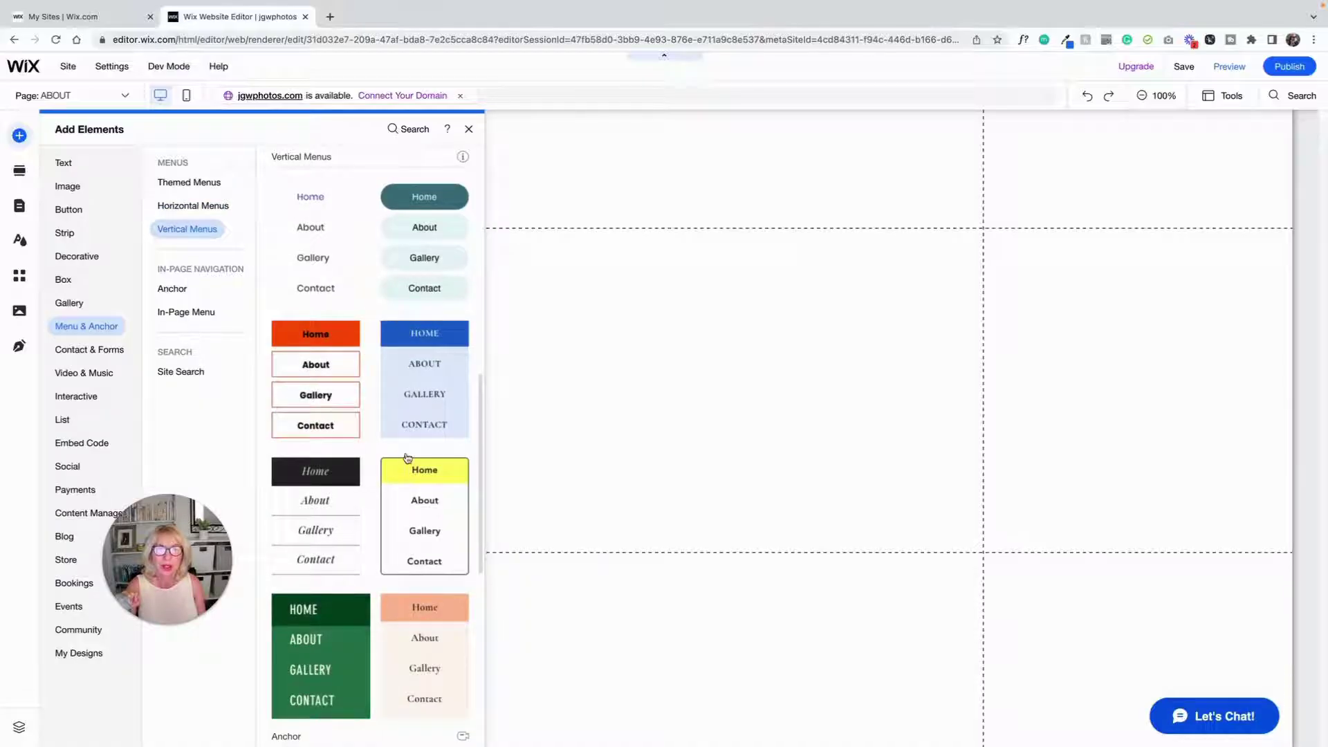
scroll(358, 418, down, 3)
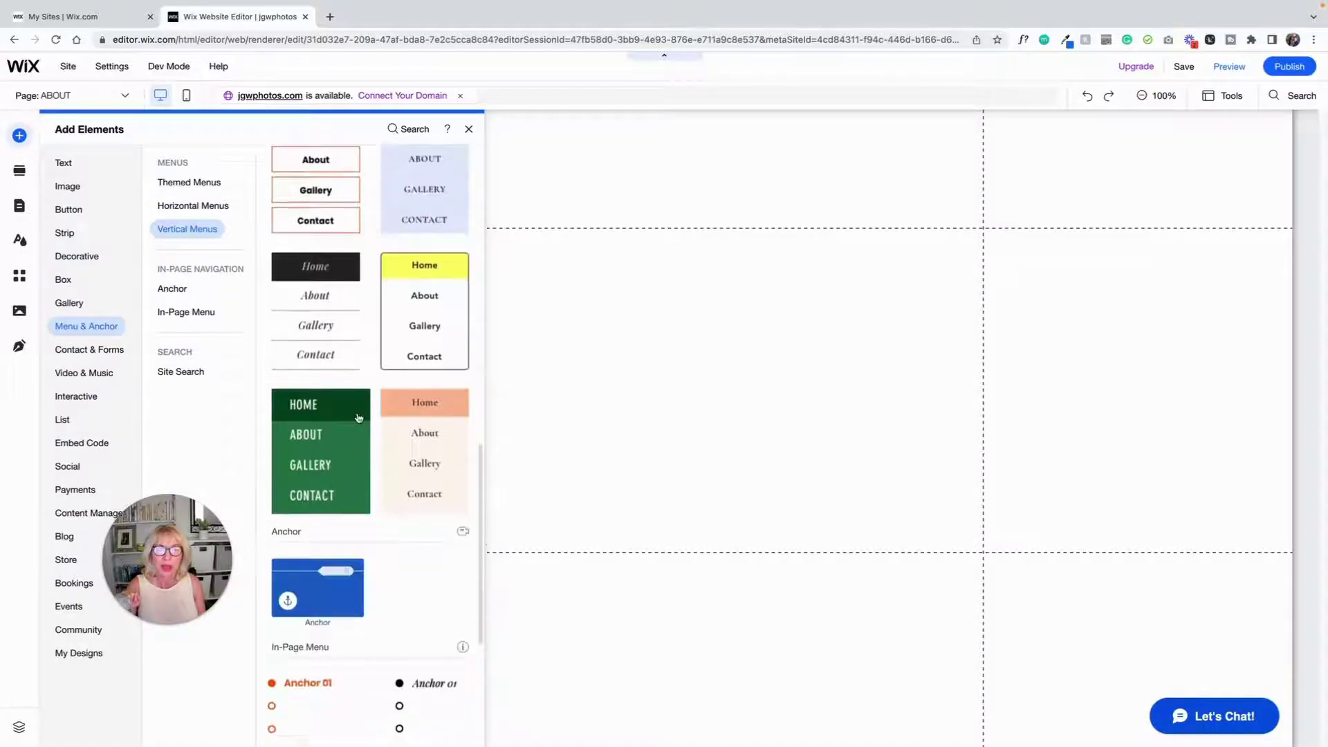
scroll(358, 413, up, 10)
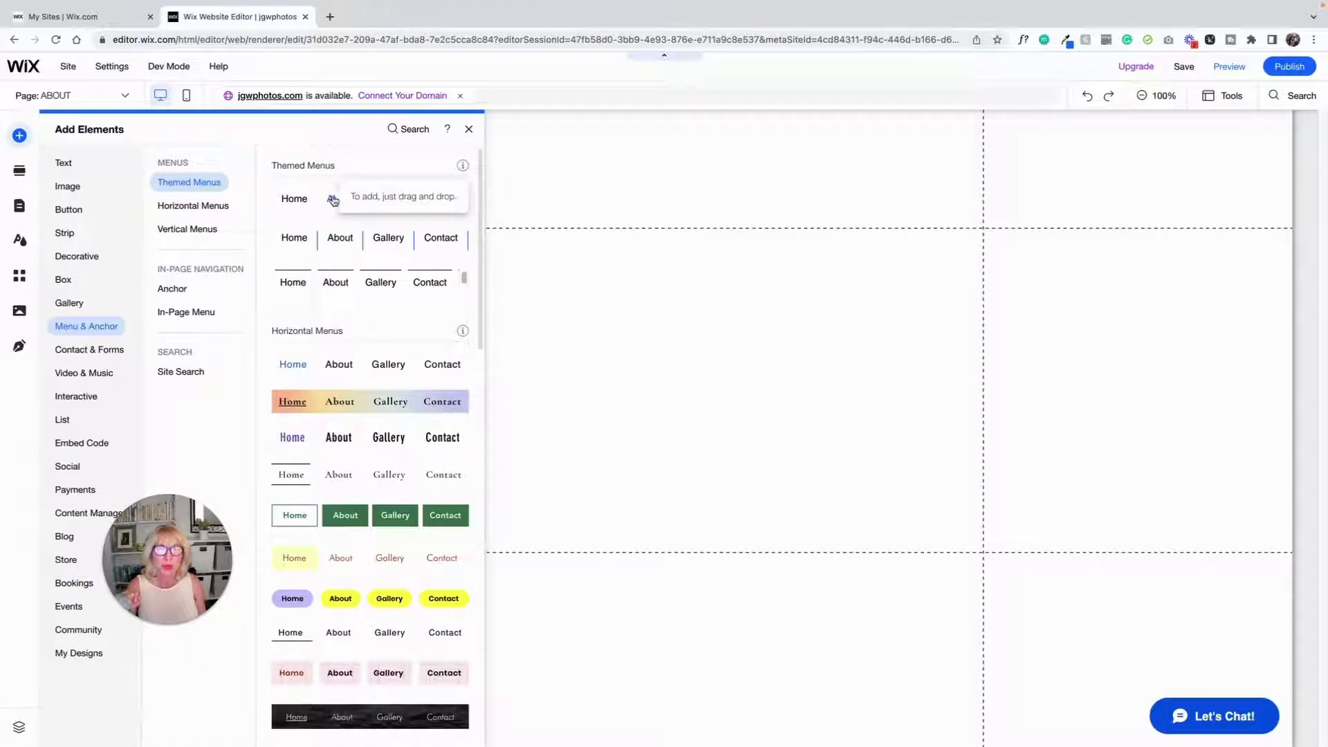
Drag a horizontal menu onto the page and move it up into the header
drag(304, 200, 670, 271)
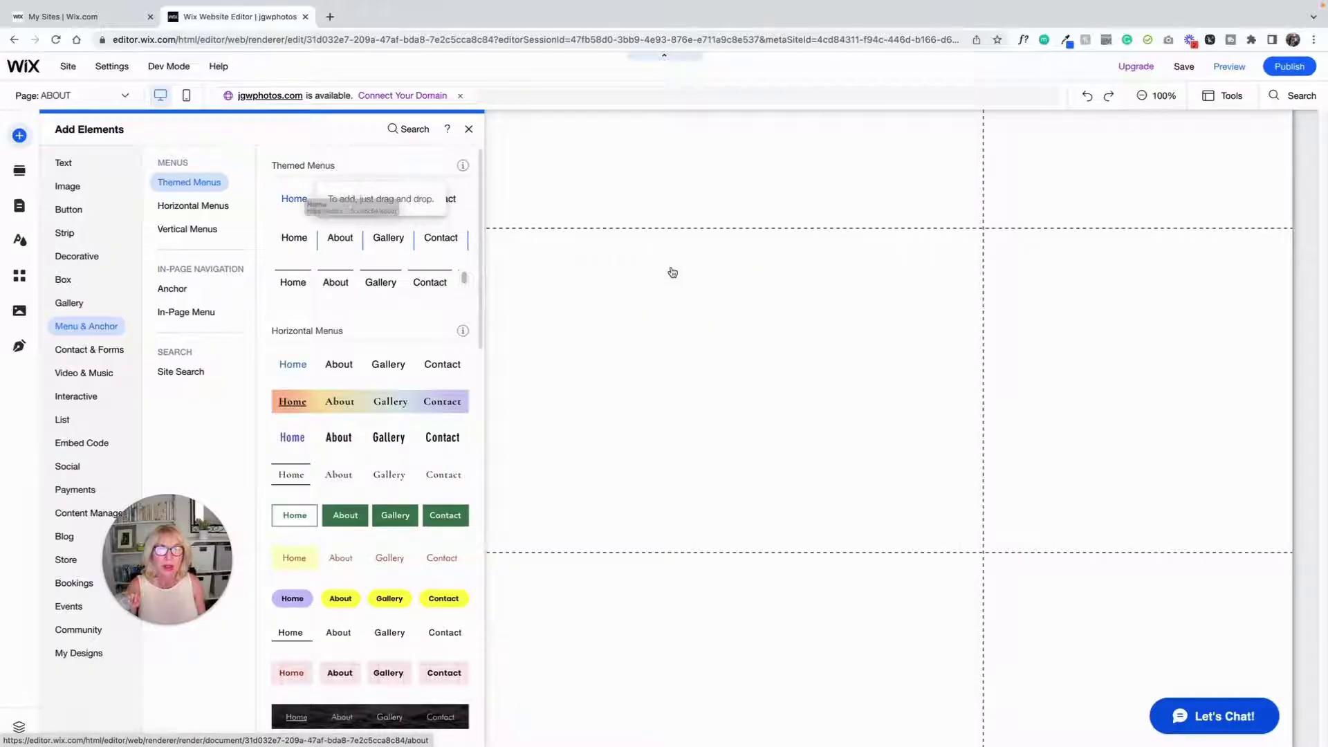
drag(335, 188, 682, 289)
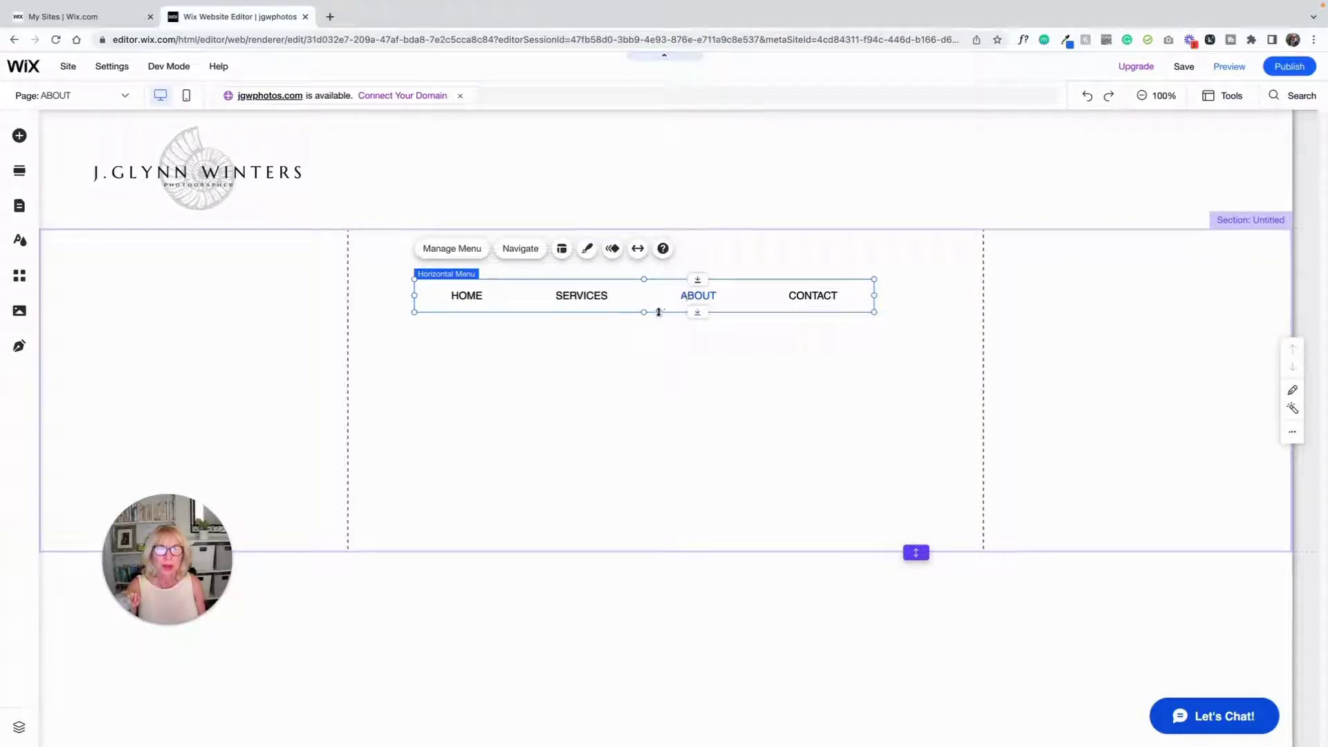
drag(659, 298, 664, 130)
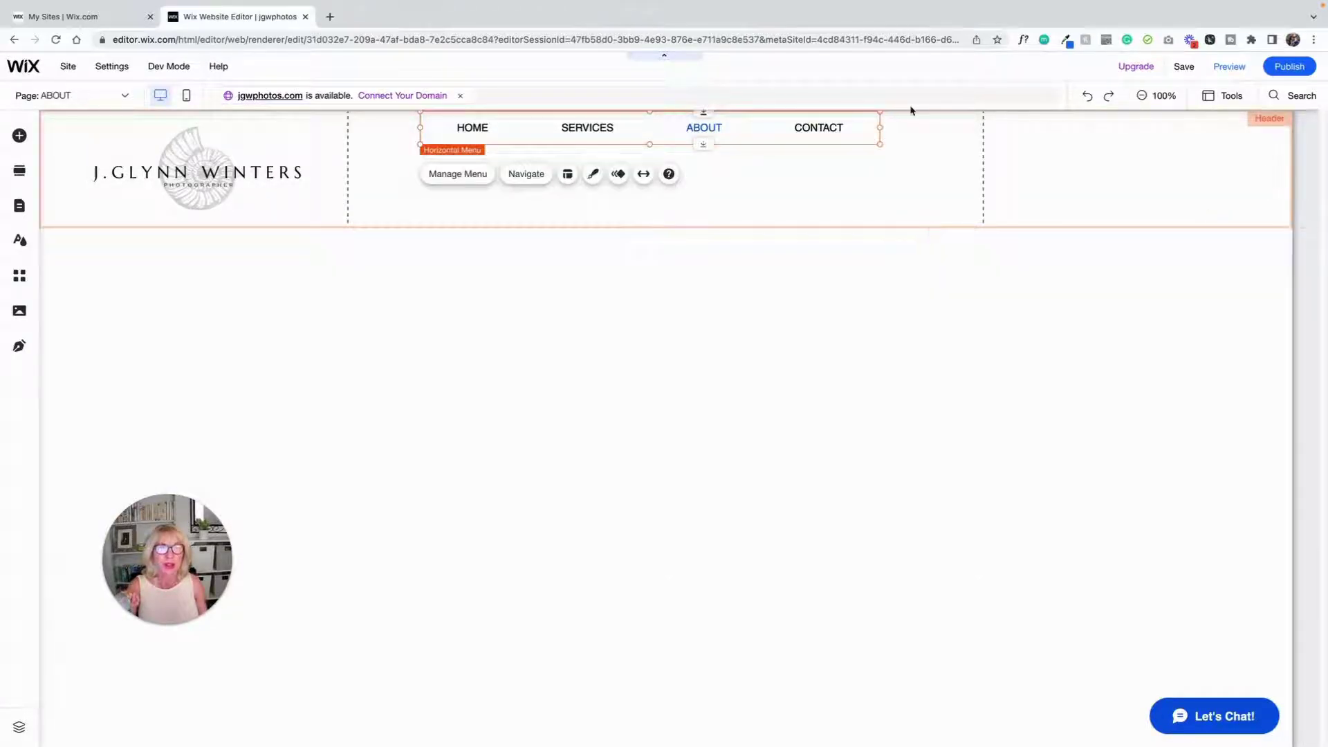
Resize the header menu to 980 wide and about 34 high
drag(879, 125, 982, 125)
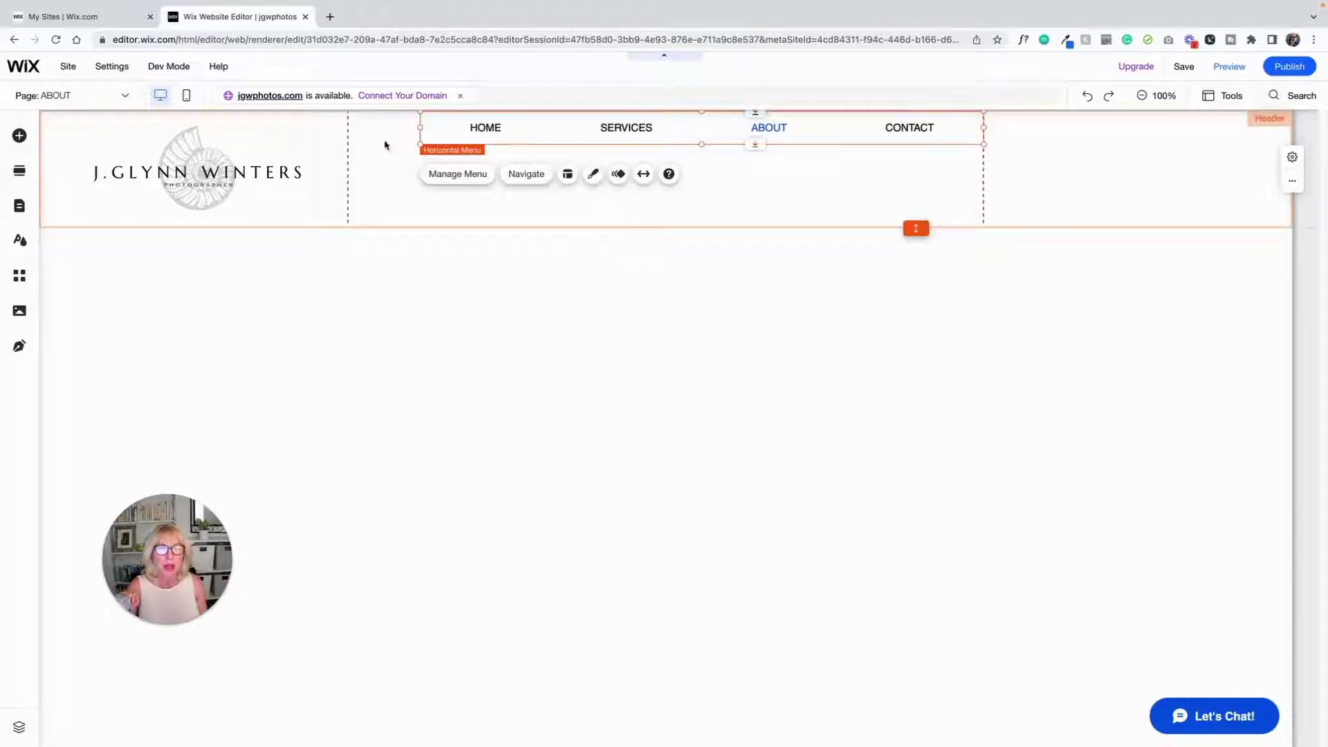
drag(420, 127, 351, 131)
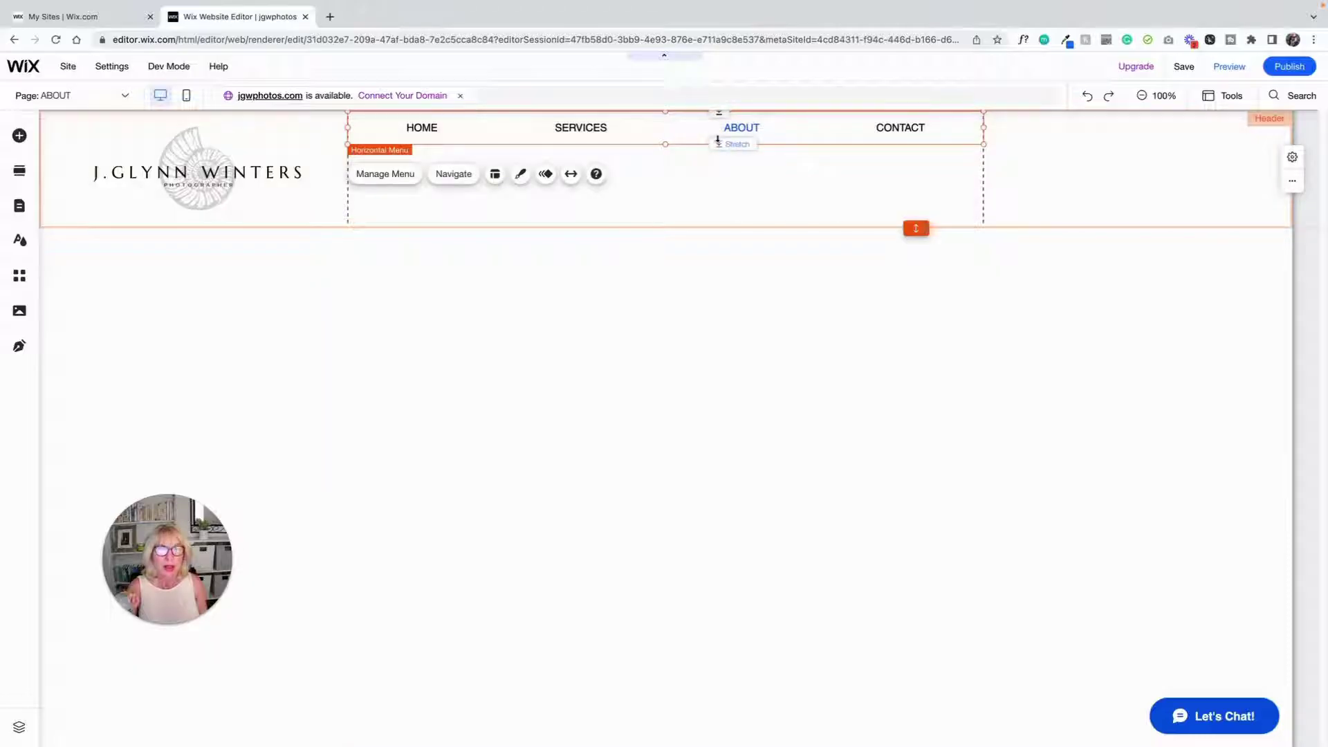
drag(714, 143, 712, 134)
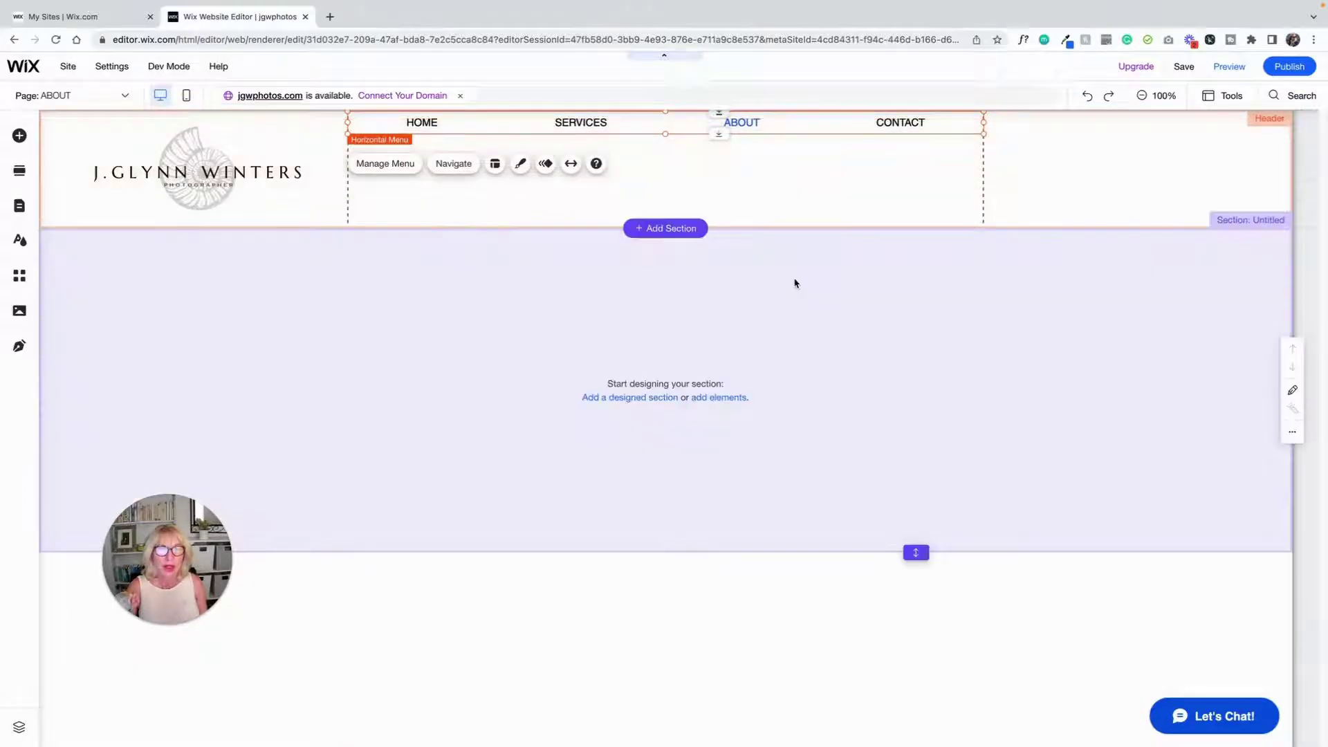
click(796, 283)
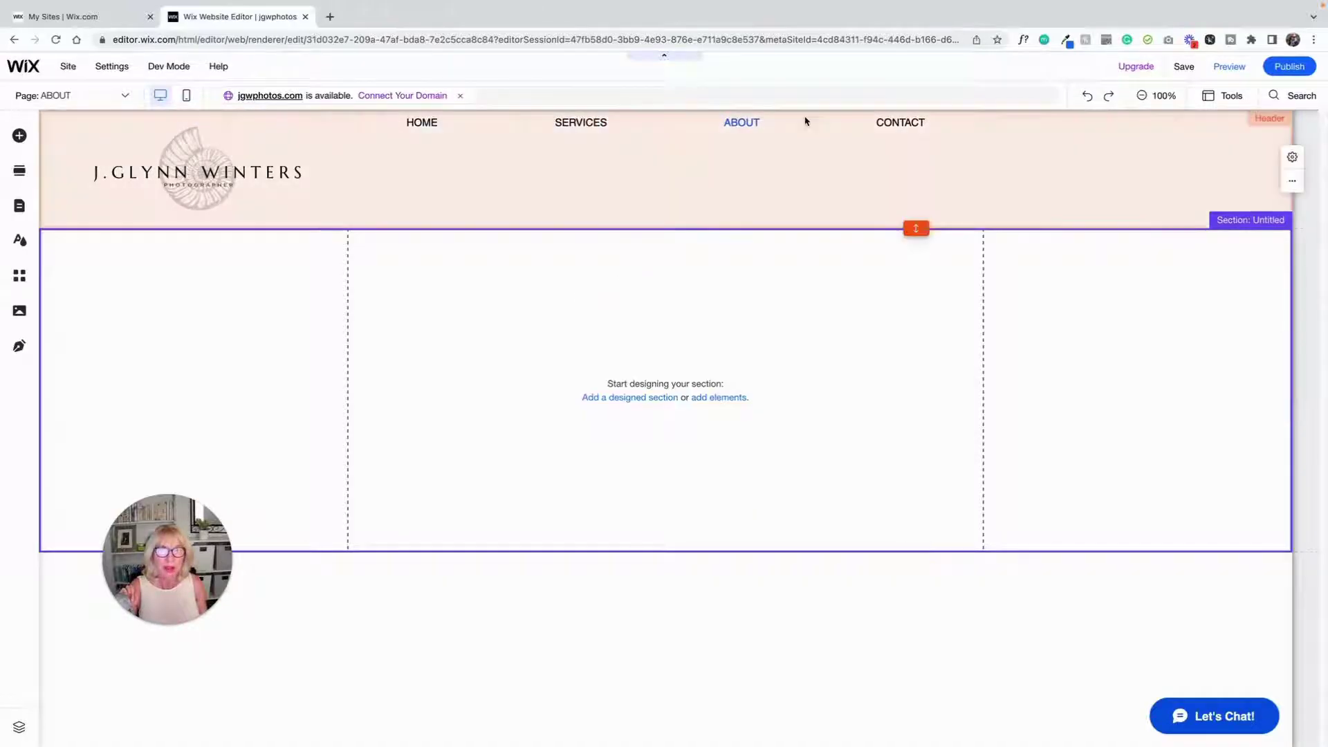
click(741, 130)
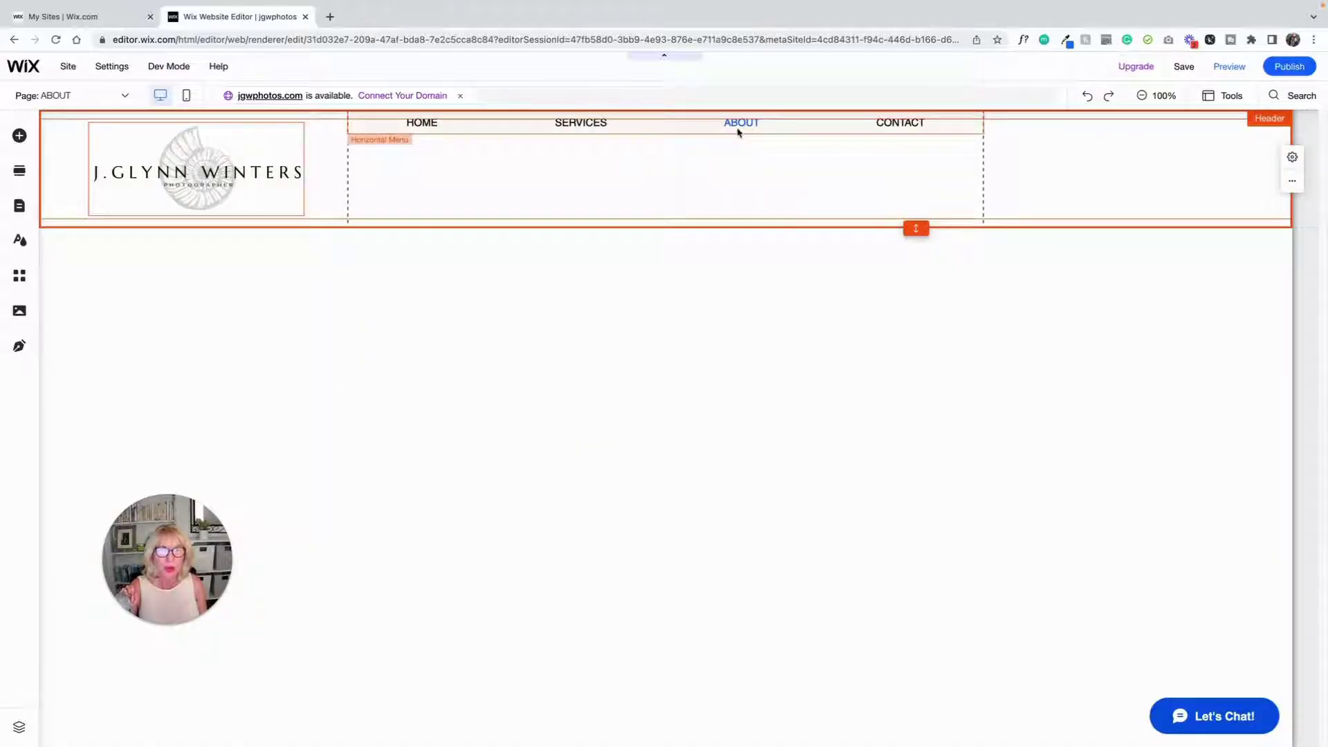
click(585, 129)
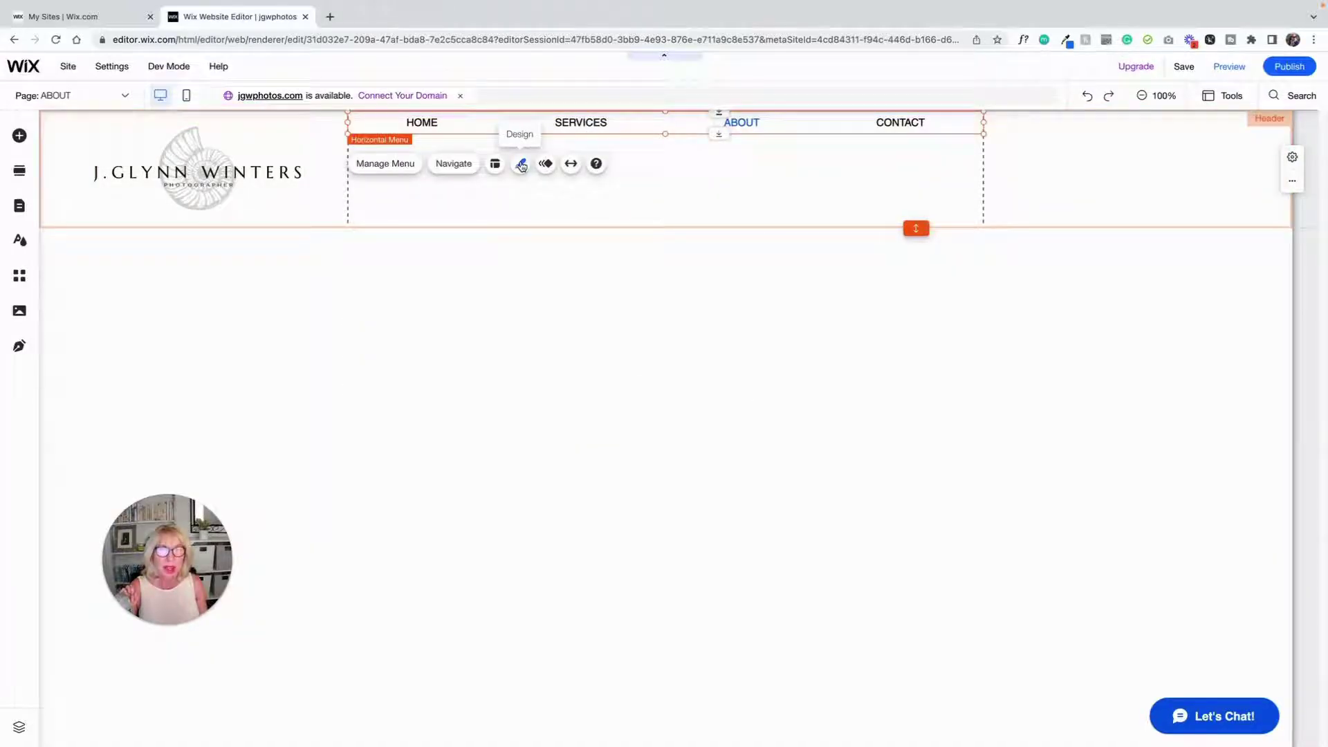